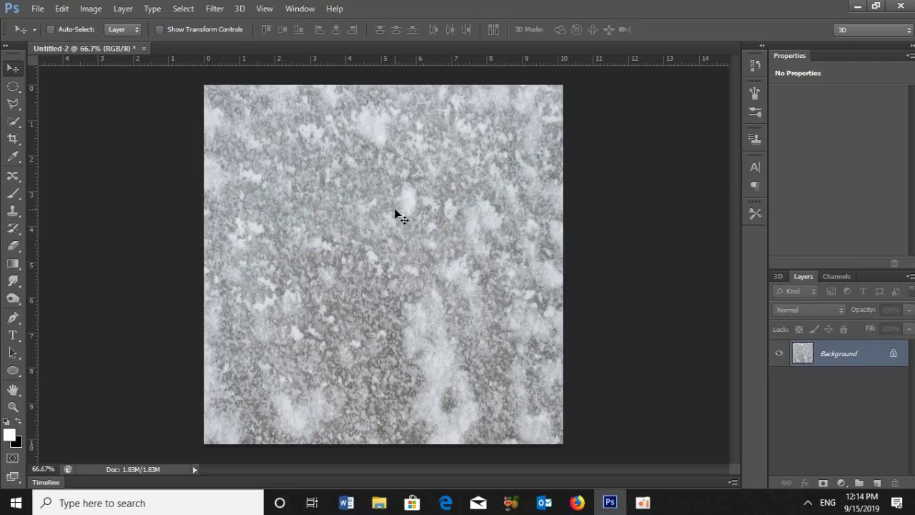
# Create a new 1920 × 1080 px document at 200 px/inch and fill it black
pyautogui.click(37, 9)
pyautogui.click(48, 24)
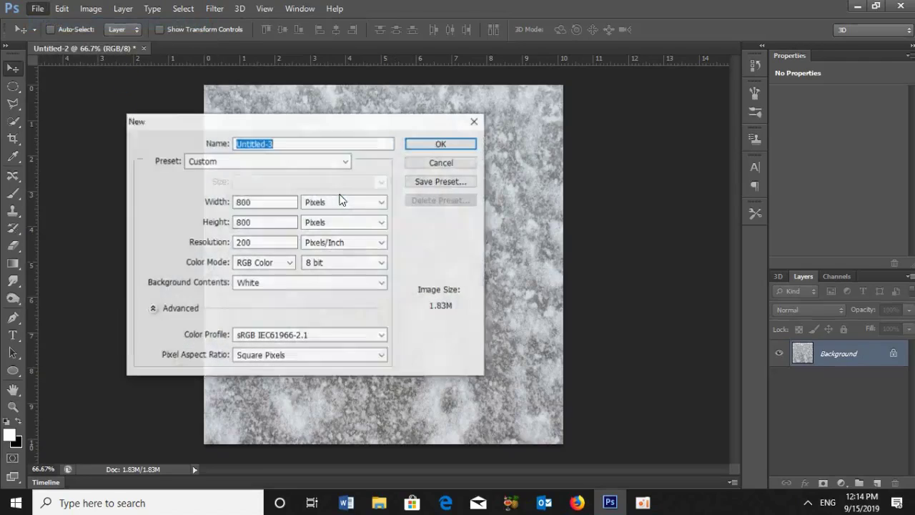
pyautogui.write('192')
pyautogui.click(254, 202)
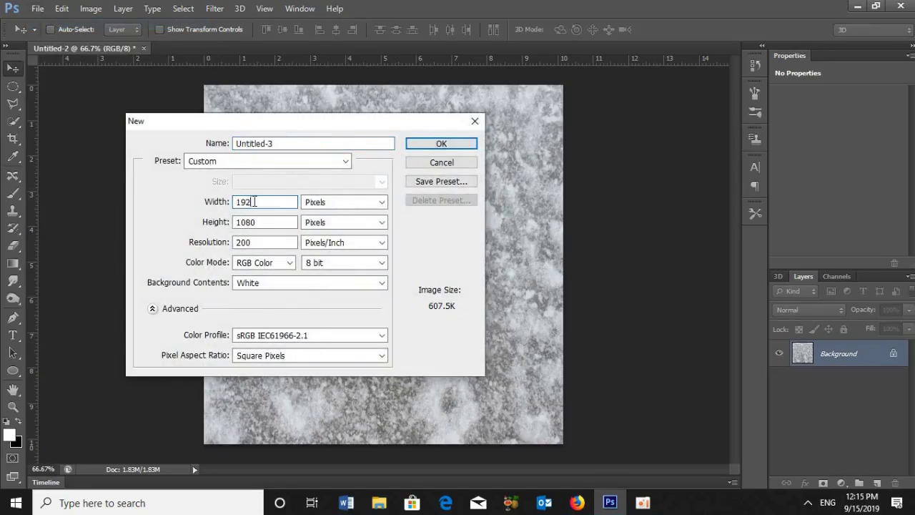
pyautogui.write('0')
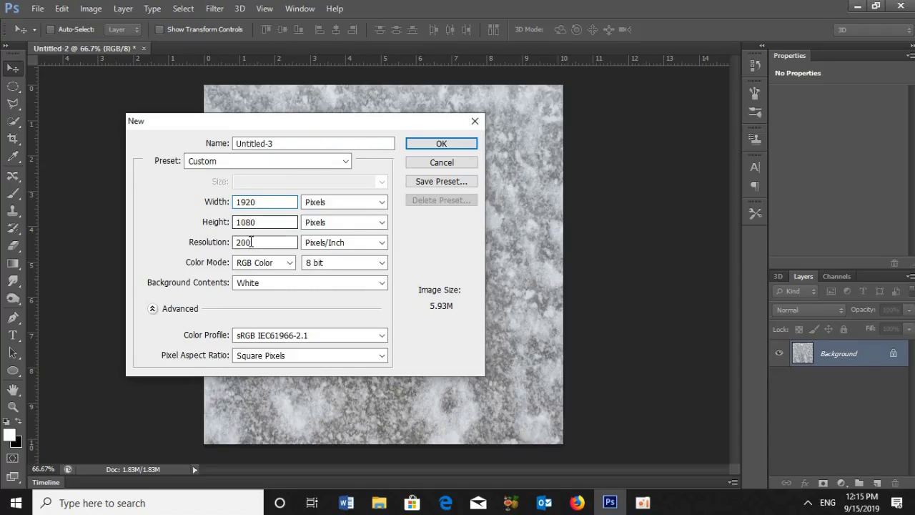
pyautogui.click(434, 145)
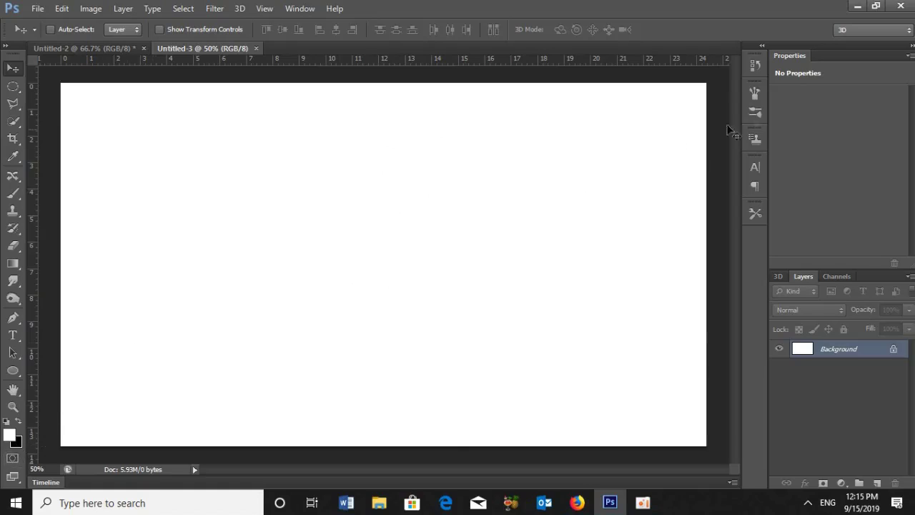
pyautogui.hotkey('ctrl', 'BackSpace')
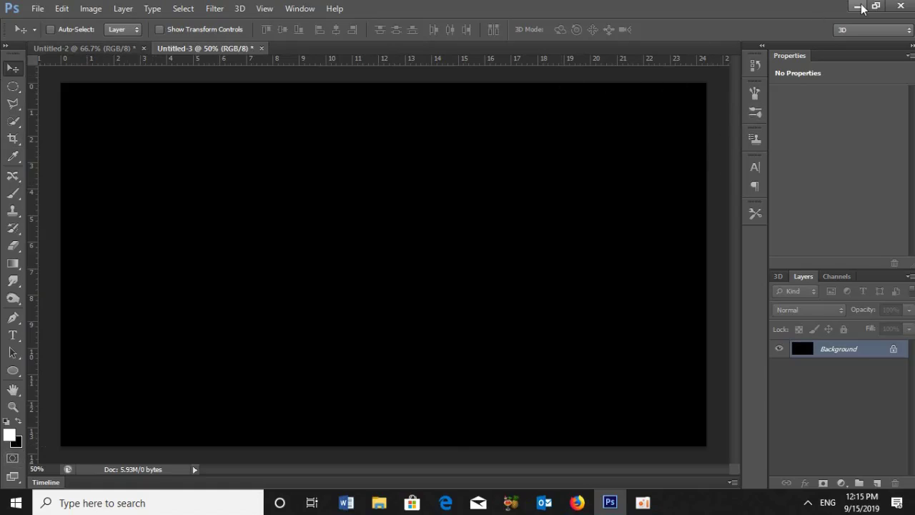
# Add 80% Gaussian monochromatic noise to the black canvas
pyautogui.hotkey('ctrl', '0')
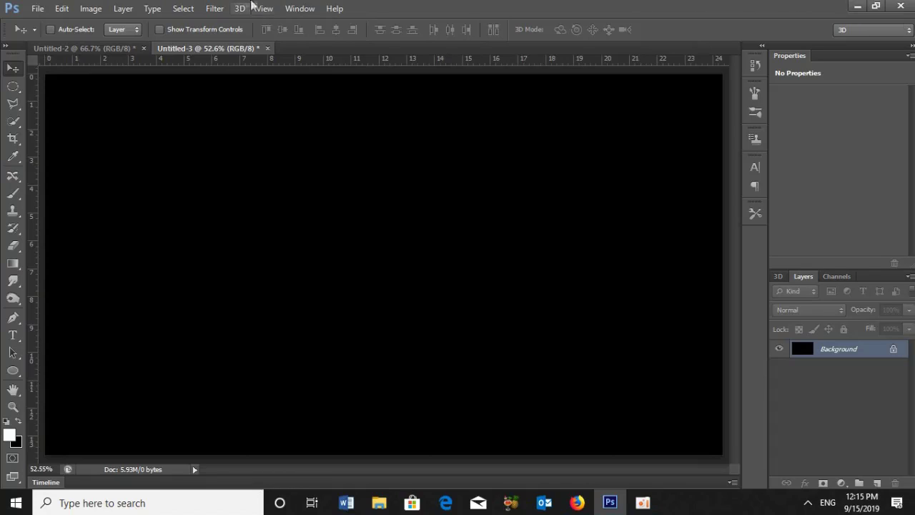
pyautogui.click(218, 8)
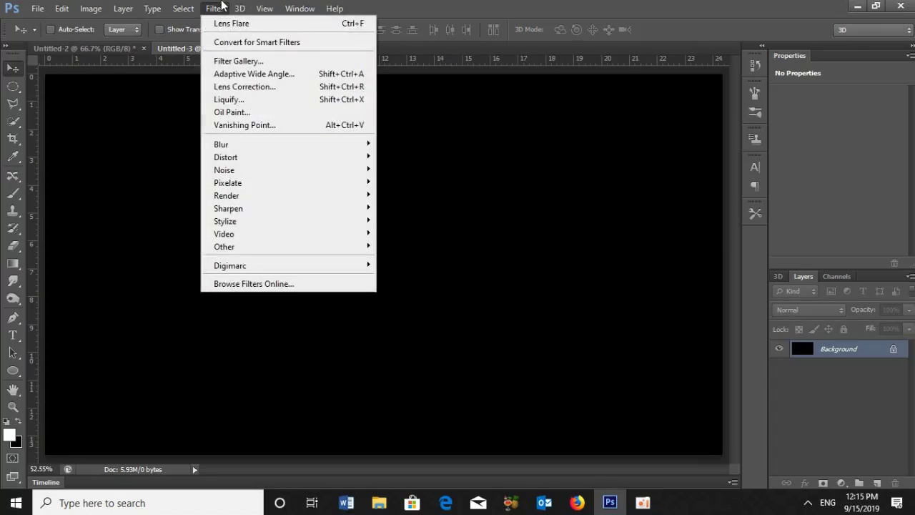
pyautogui.moveTo(224, 169)
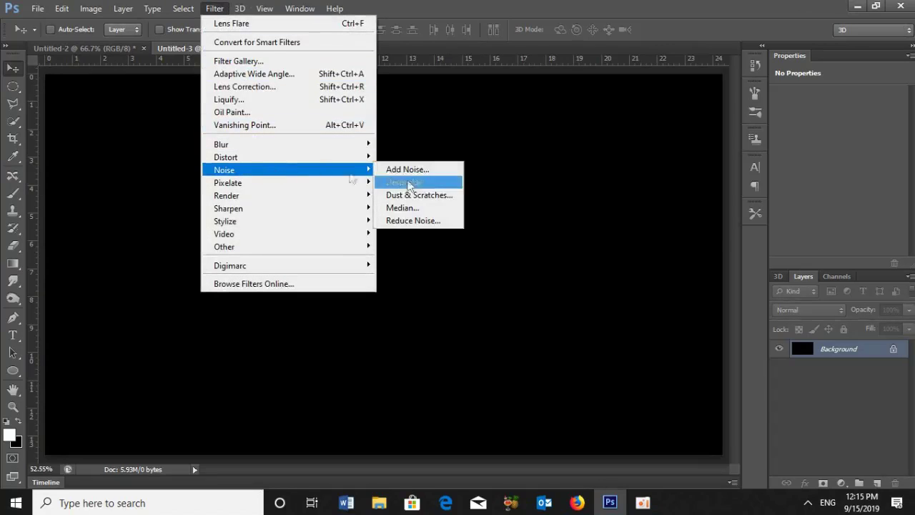
pyautogui.click(426, 172)
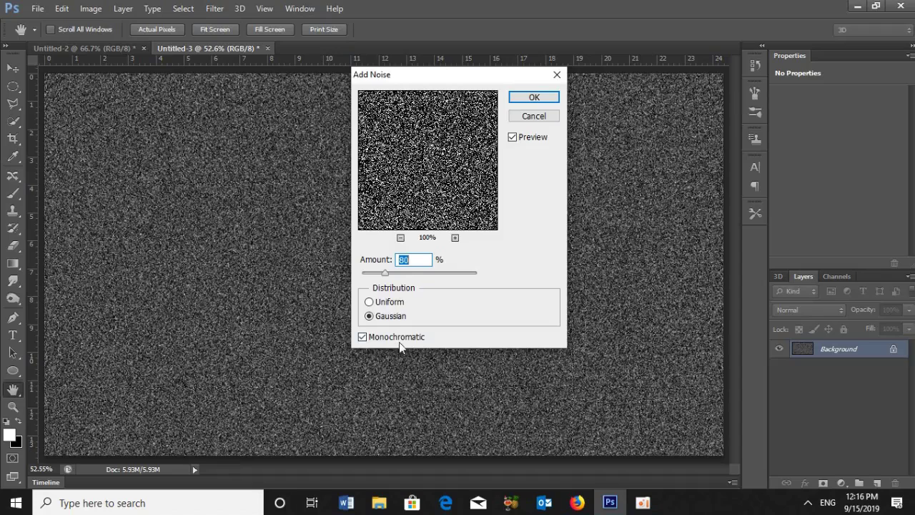
pyautogui.click(537, 97)
pyautogui.press('v')
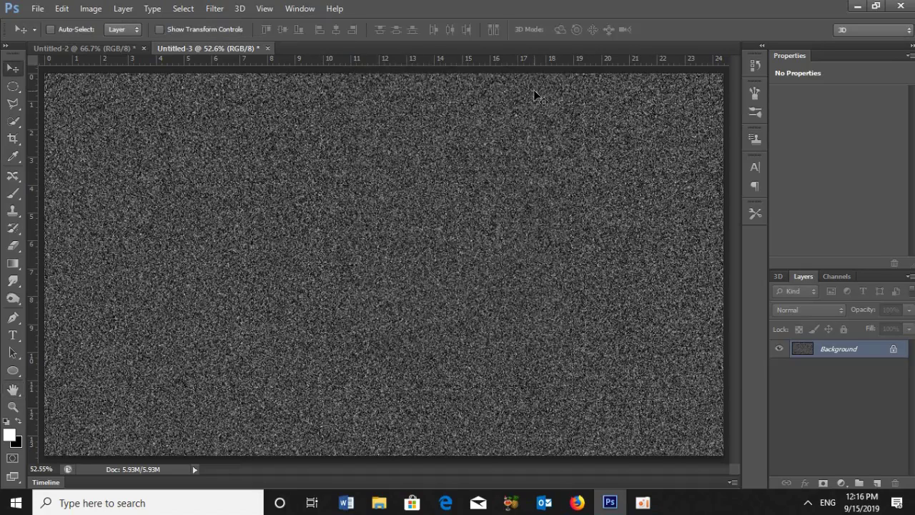
# Soften the noise with a 0.3 px Gaussian Blur
pyautogui.click(211, 9)
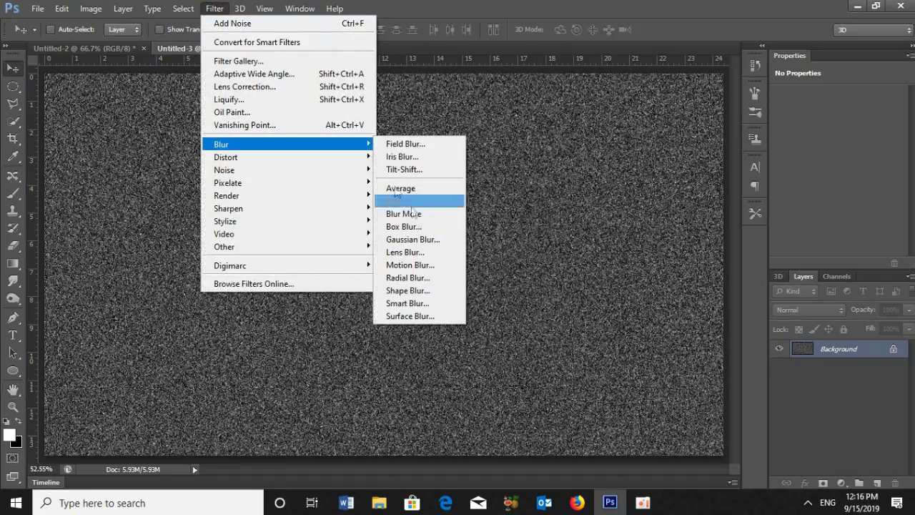
pyautogui.click(415, 240)
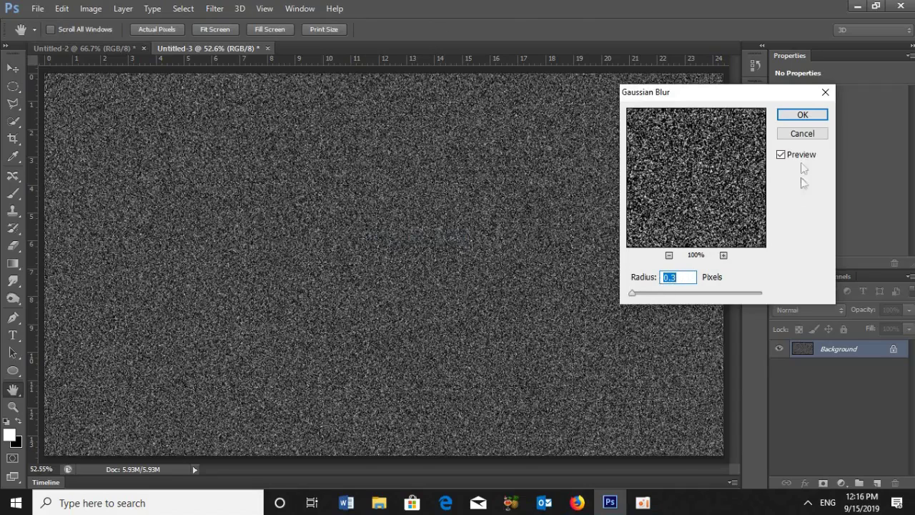
pyautogui.click(802, 116)
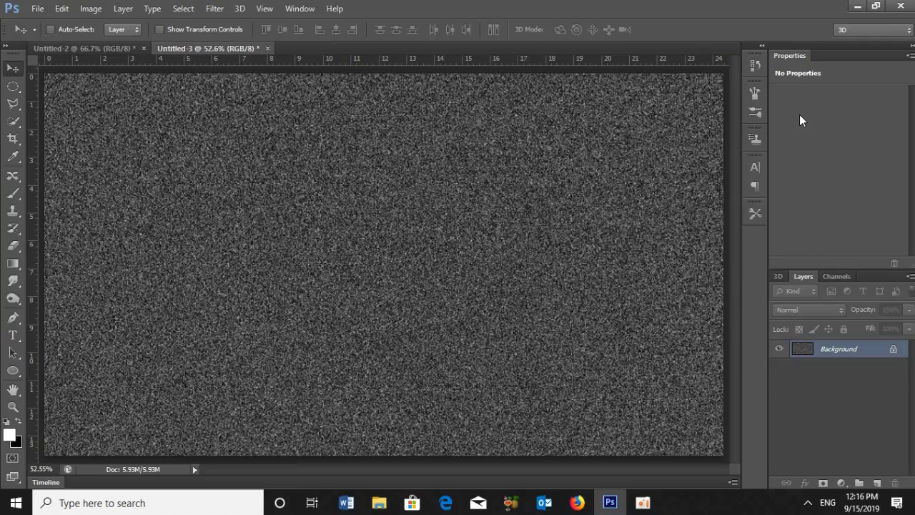
# Set Levels input to 204 and 222 for sparse stars, then return to the snow texture
pyautogui.hotkey('ctrl', 'l')
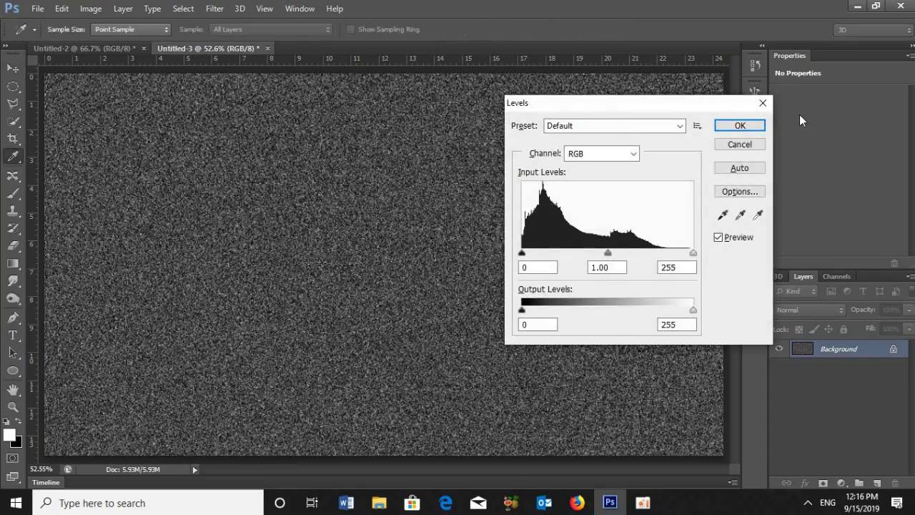
pyautogui.moveTo(538, 267); pyautogui.dragTo(514, 264)
pyautogui.write('20')
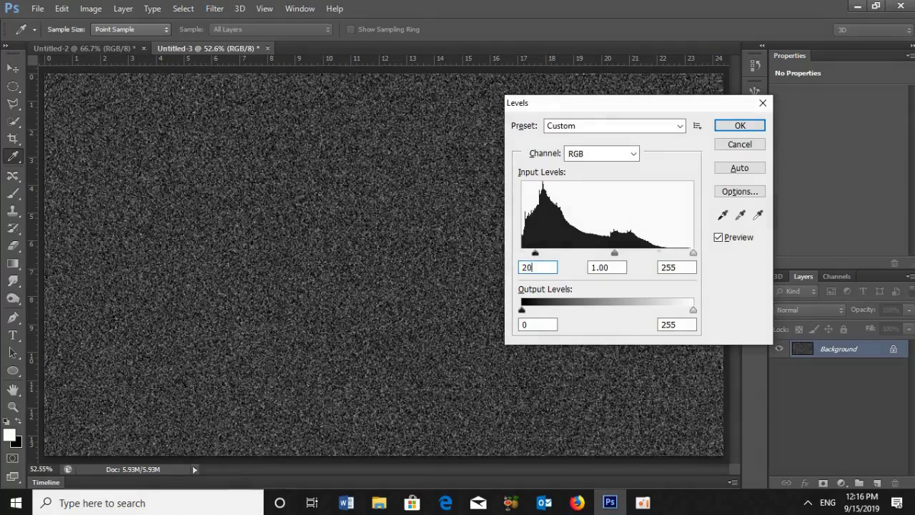
pyautogui.write('4')
pyautogui.moveTo(685, 267); pyautogui.dragTo(652, 272)
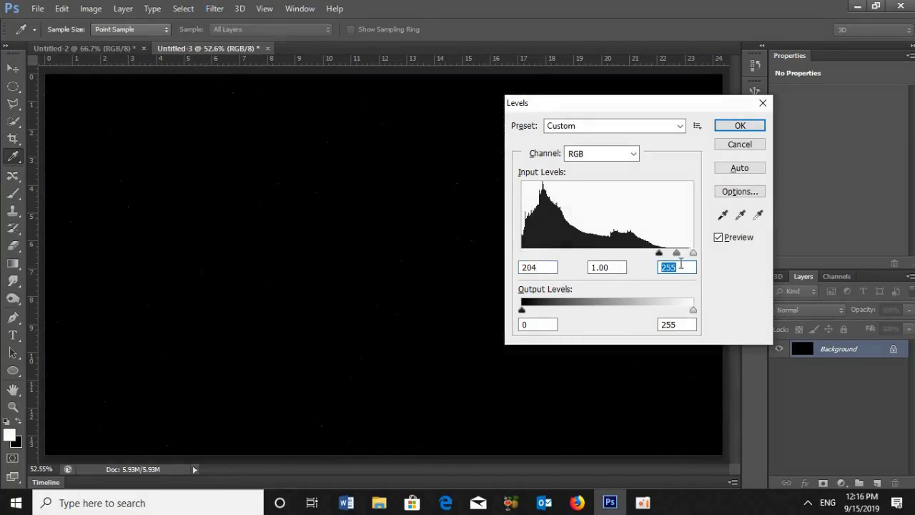
pyautogui.write('222')
pyautogui.click(739, 126)
pyautogui.press('v')
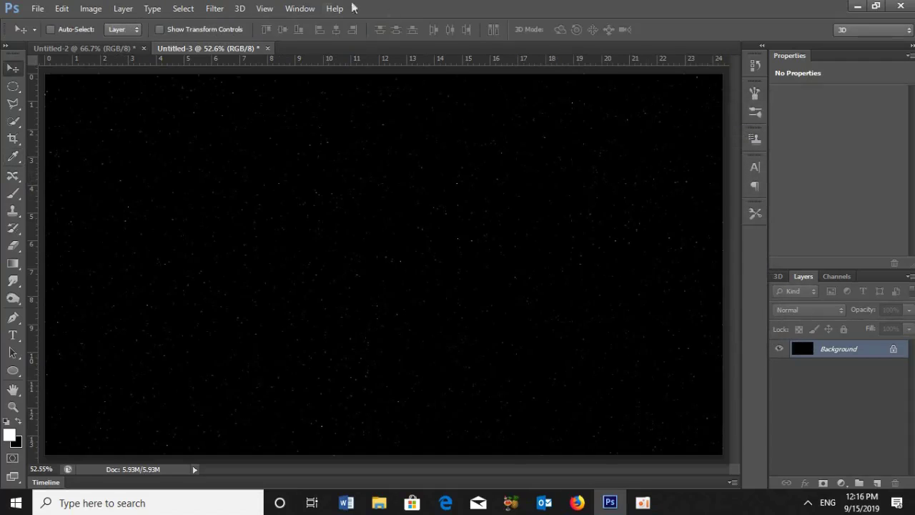
pyautogui.click(108, 50)
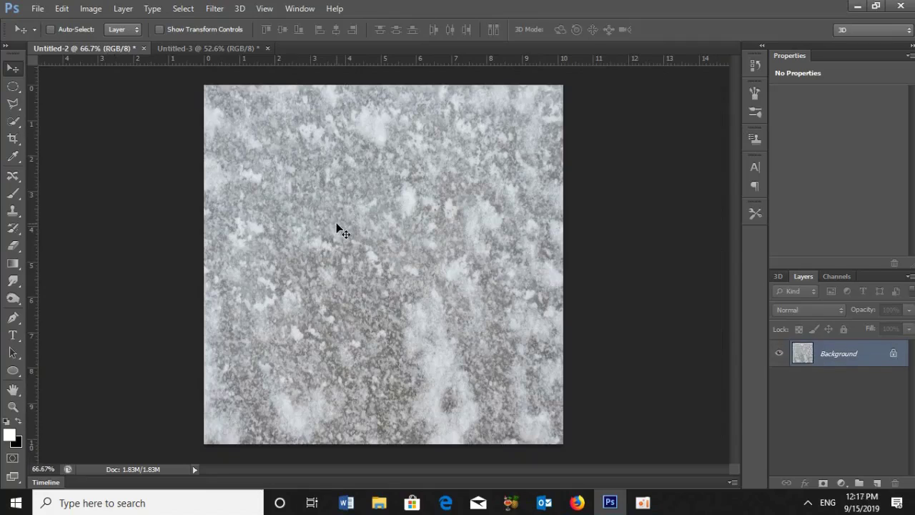
# Spherize the snow texture twice at 100% Amount in Normal mode
pyautogui.click(214, 9)
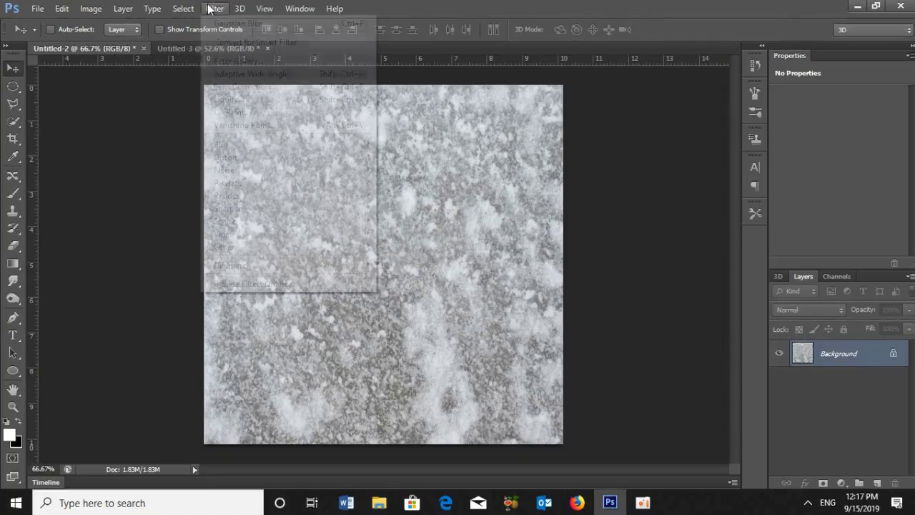
pyautogui.moveTo(226, 156)
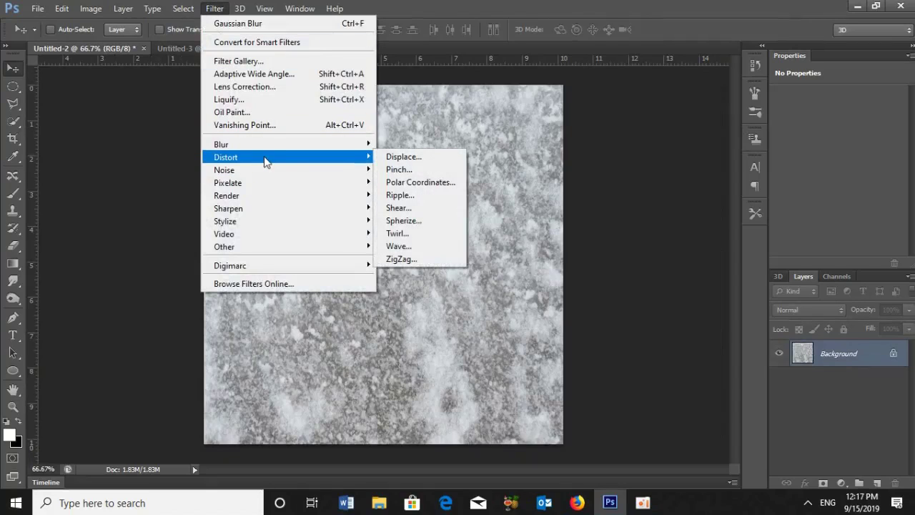
pyautogui.click(415, 222)
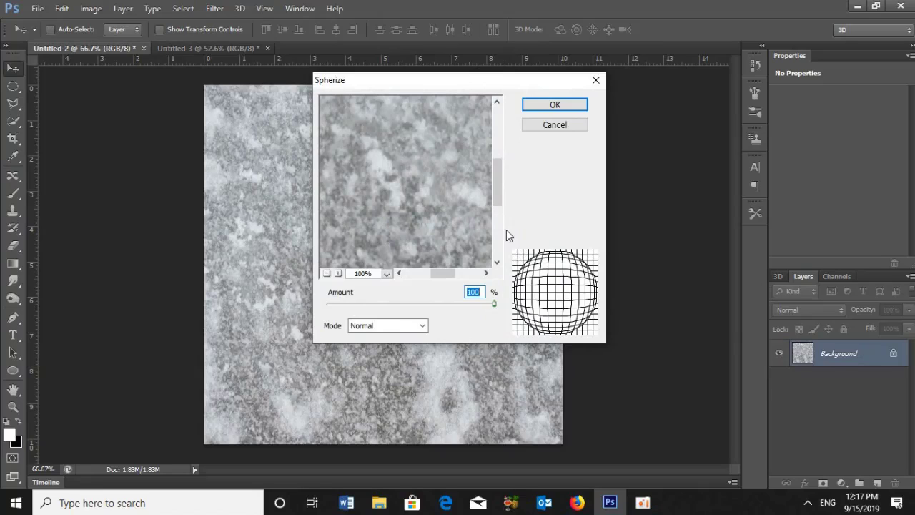
pyautogui.click(554, 106)
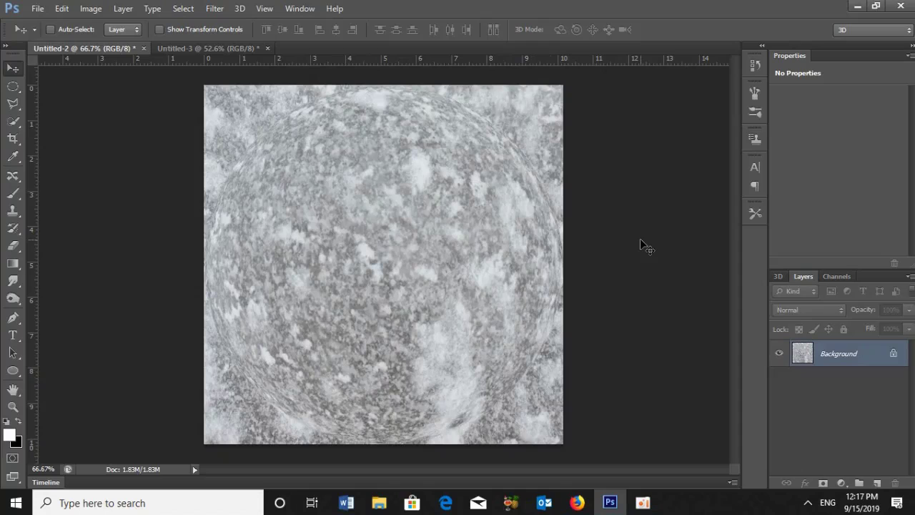
pyautogui.hotkey('ctrl', 'f')
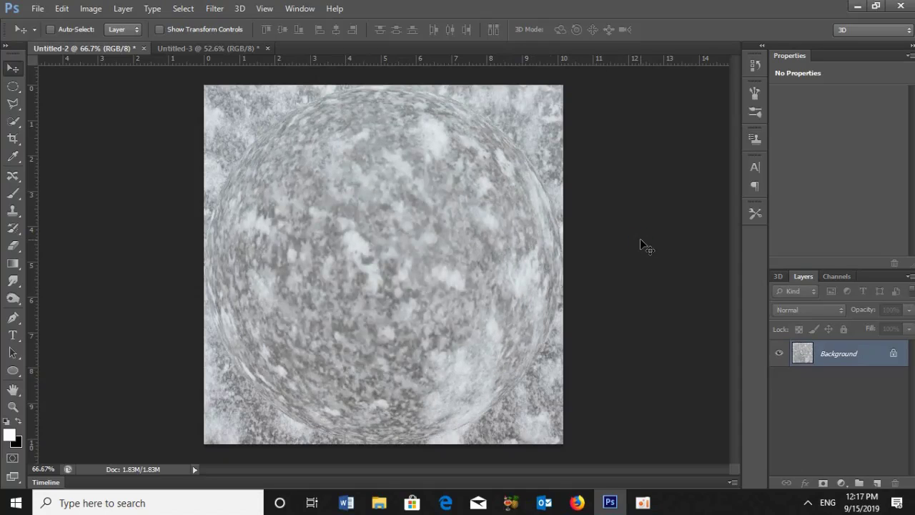
# Copy a circular selection of the sphere to a new layer and move it into the starfield
pyautogui.click(13, 87)
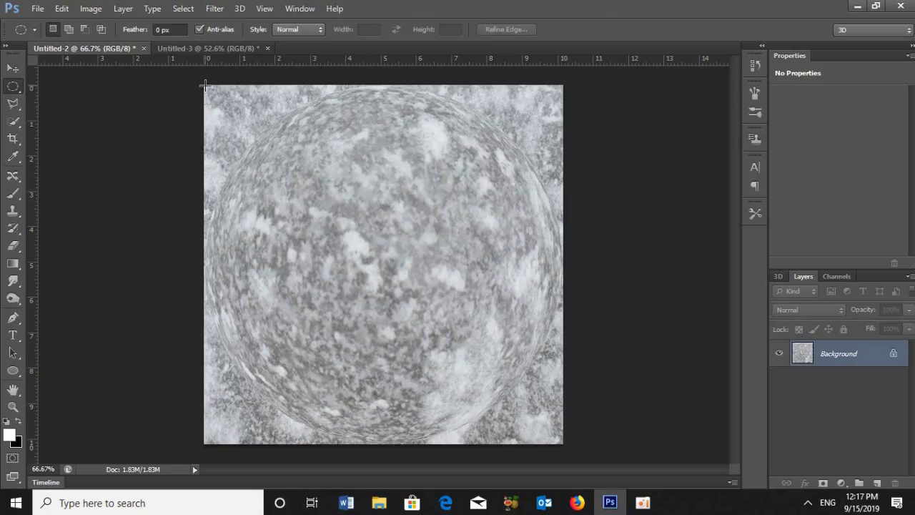
pyautogui.moveTo(205, 85)
pyautogui.mouseDown()
pyautogui.moveTo(628, 425)
pyautogui.moveTo(683, 443)
pyautogui.mouseUp()
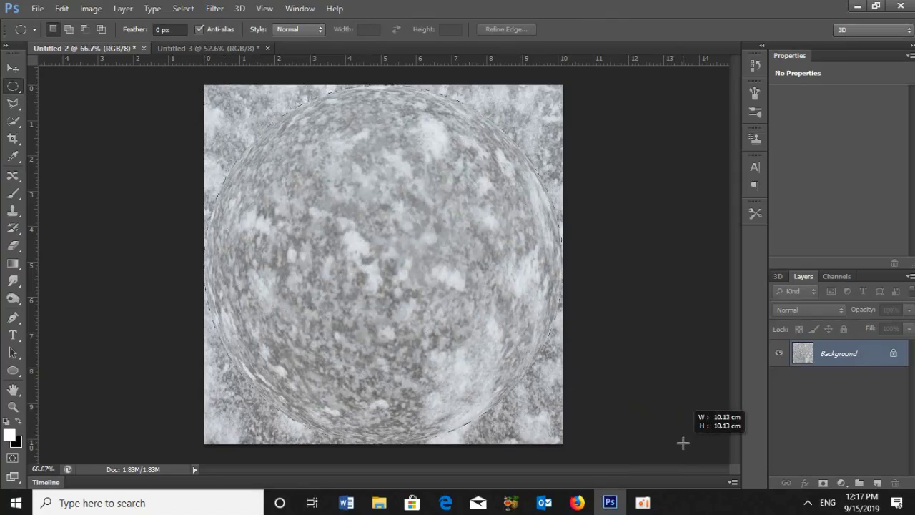
pyautogui.moveTo(683, 444); pyautogui.dragTo(683, 443)
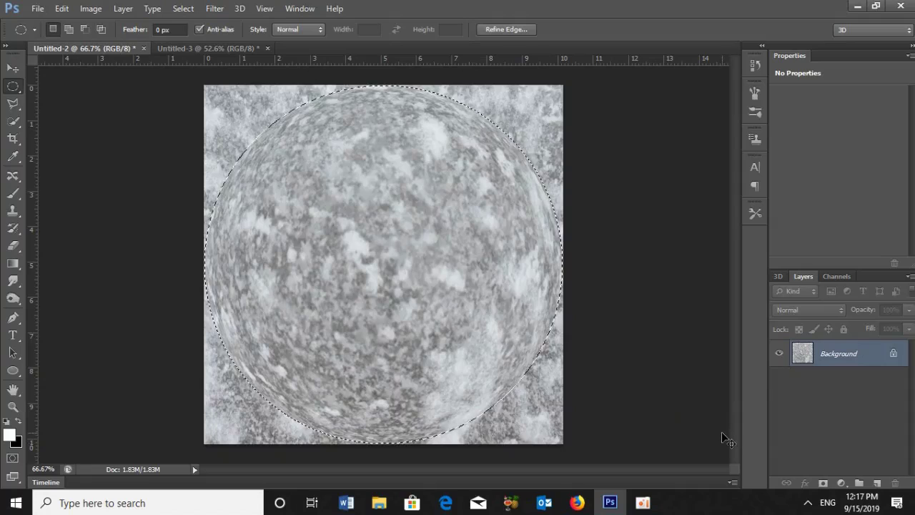
pyautogui.hotkey('ctrl', 'j')
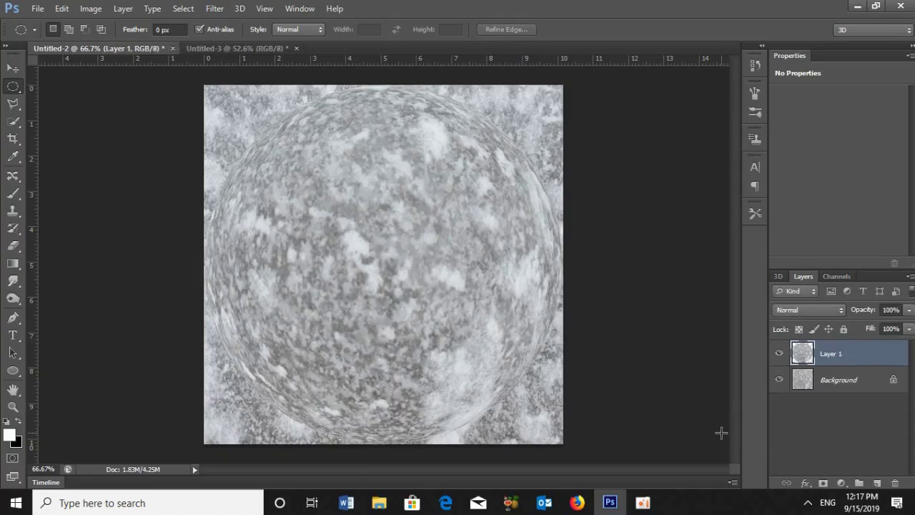
pyautogui.press('v')
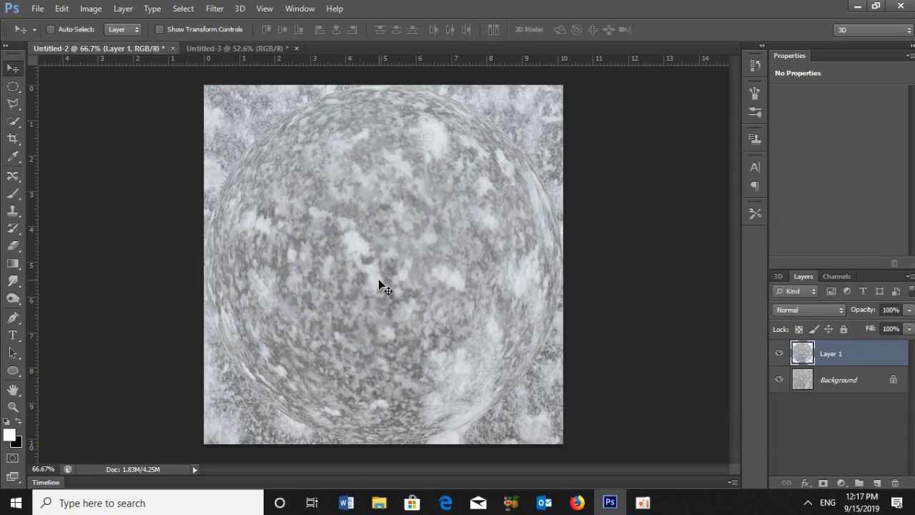
pyautogui.moveTo(379, 281); pyautogui.dragTo(234, 47)
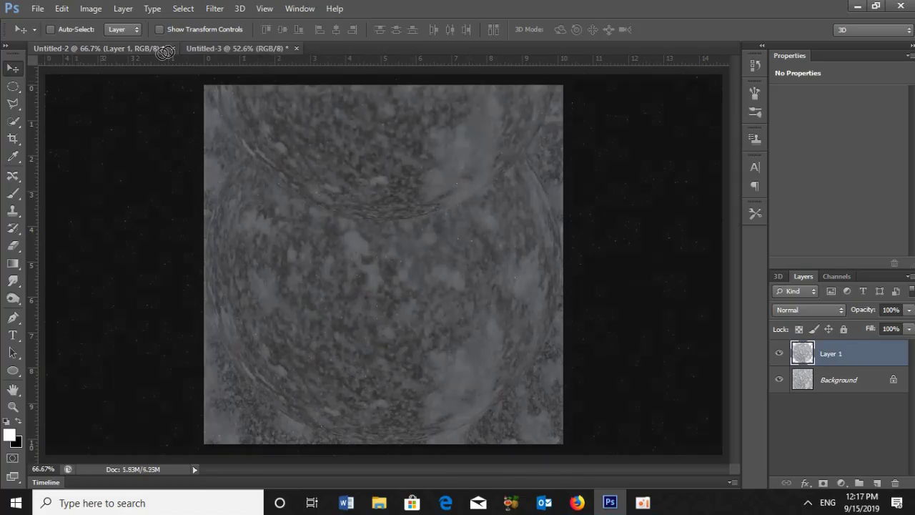
pyautogui.moveTo(233, 47)
pyautogui.mouseDown()
pyautogui.moveTo(158, 53)
pyautogui.moveTo(384, 282)
pyautogui.mouseUp()
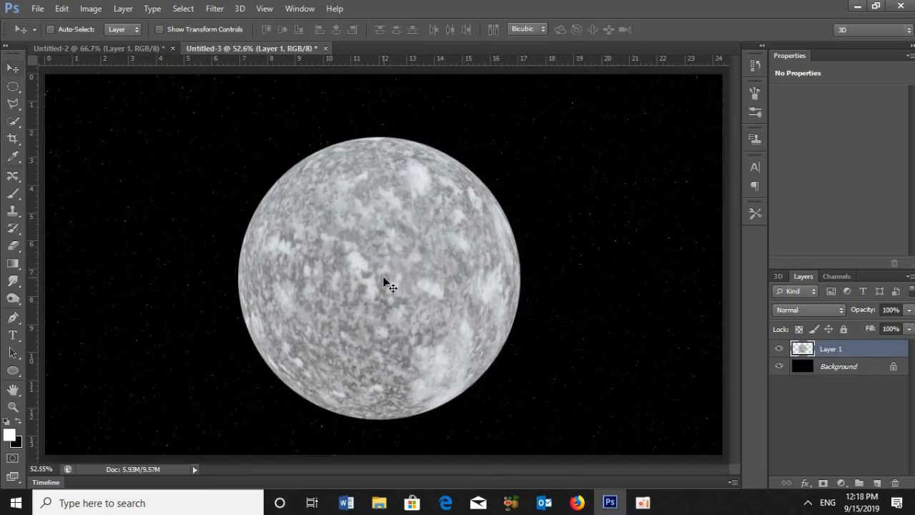
# Scale the planet to about 179% and shift it lower on the canvas
pyautogui.hotkey('ctrl', 't')
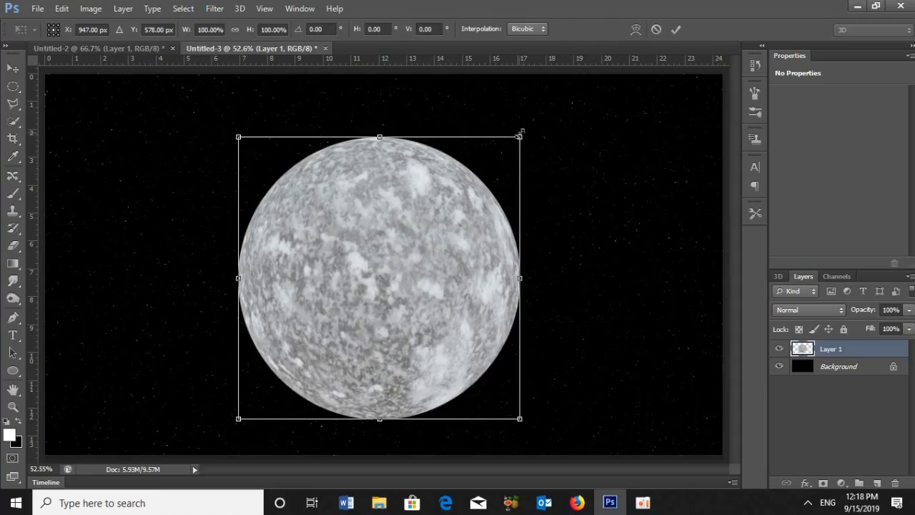
pyautogui.moveTo(520, 133); pyautogui.dragTo(653, 103)
pyautogui.moveTo(446, 151)
pyautogui.mouseDown()
pyautogui.moveTo(410, 188)
pyautogui.moveTo(412, 210)
pyautogui.mouseUp()
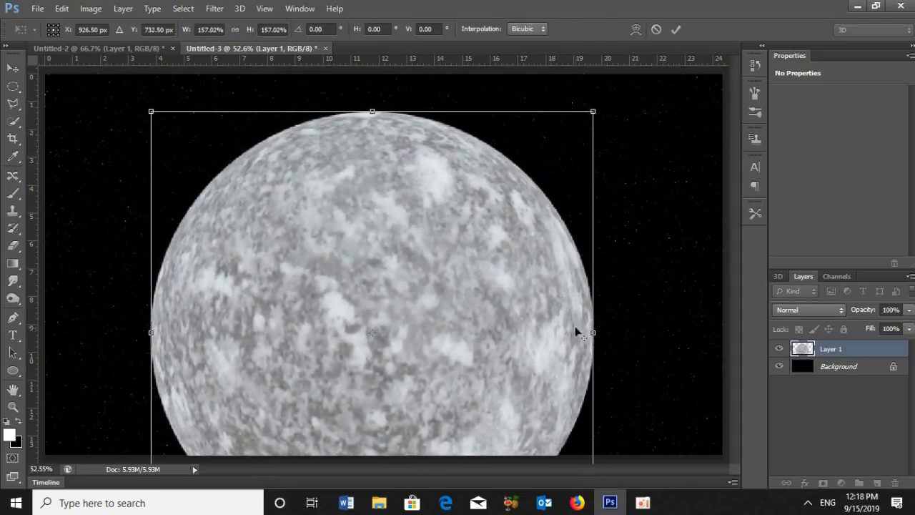
pyautogui.moveTo(593, 111); pyautogui.dragTo(624, 79)
pyautogui.moveTo(506, 173); pyautogui.dragTo(505, 207)
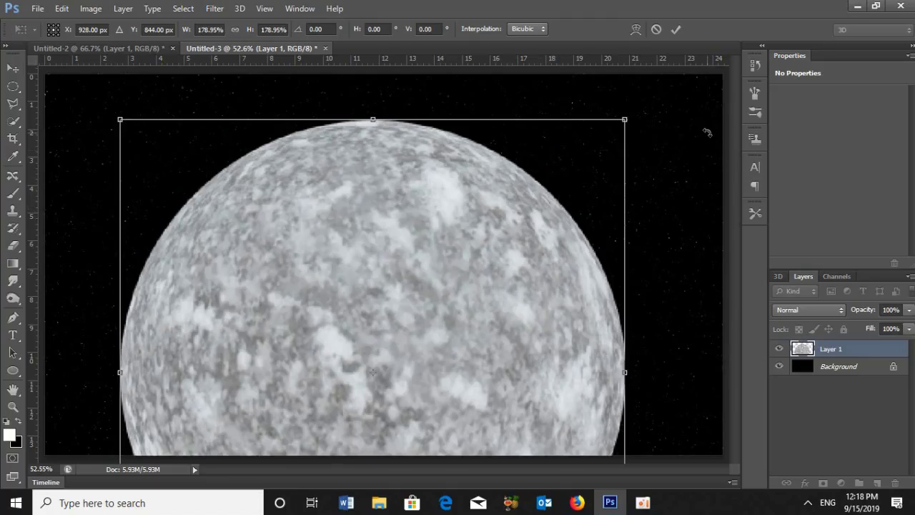
pyautogui.press('Return')
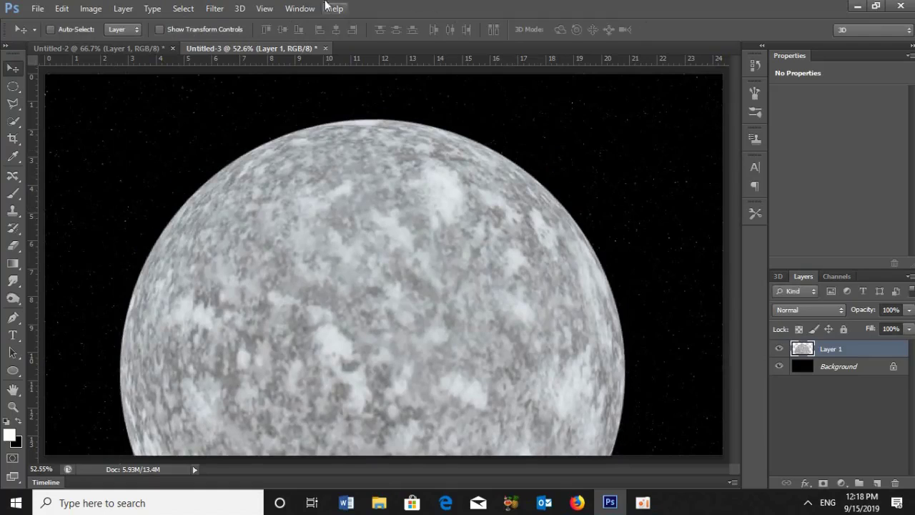
pyautogui.click(215, 10)
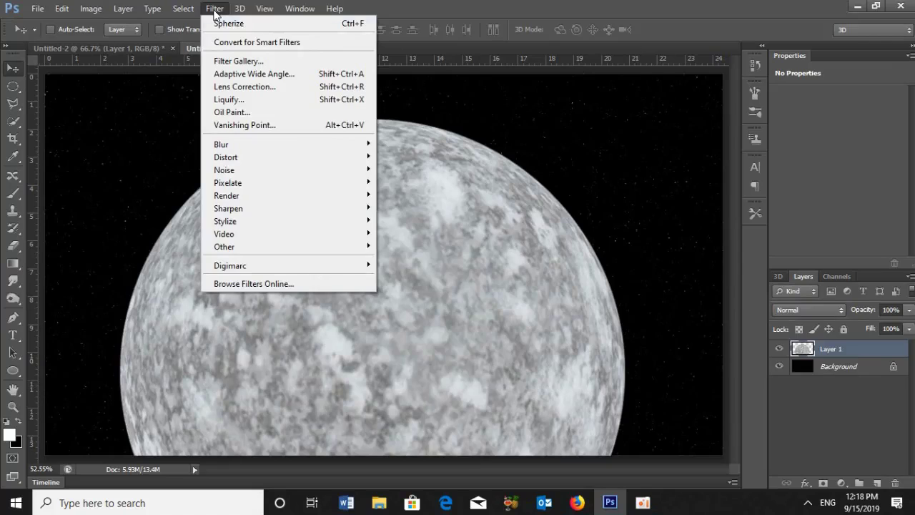
pyautogui.moveTo(228, 208)
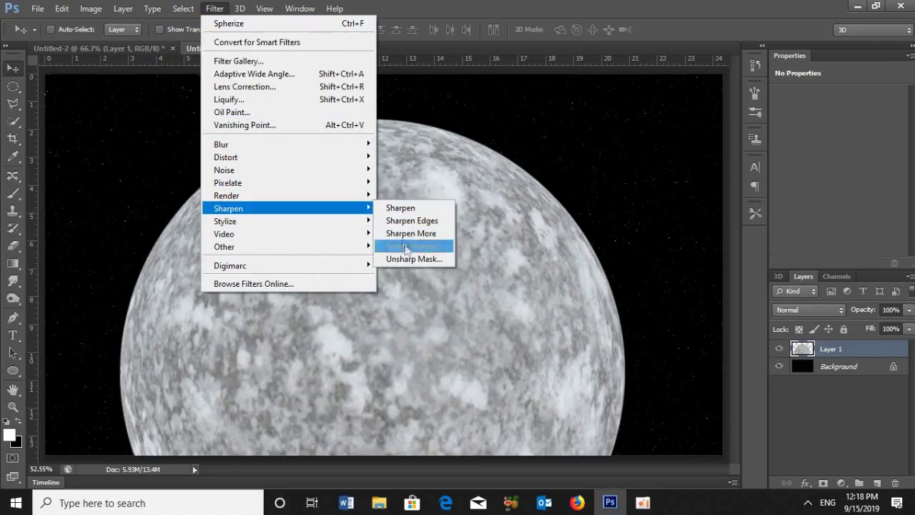
# Sharpen the planet with Unsharp Mask: Amount 82, Radius 3.4, Threshold 0
pyautogui.click(407, 259)
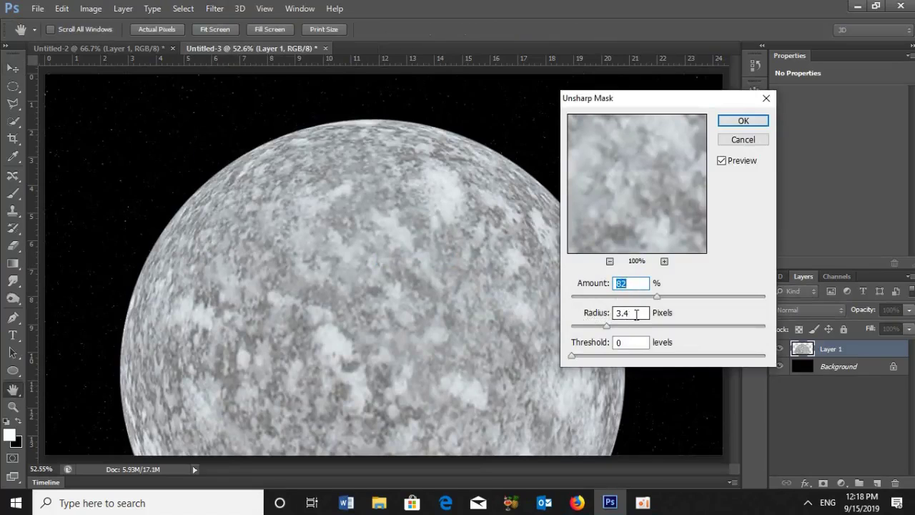
pyautogui.click(734, 124)
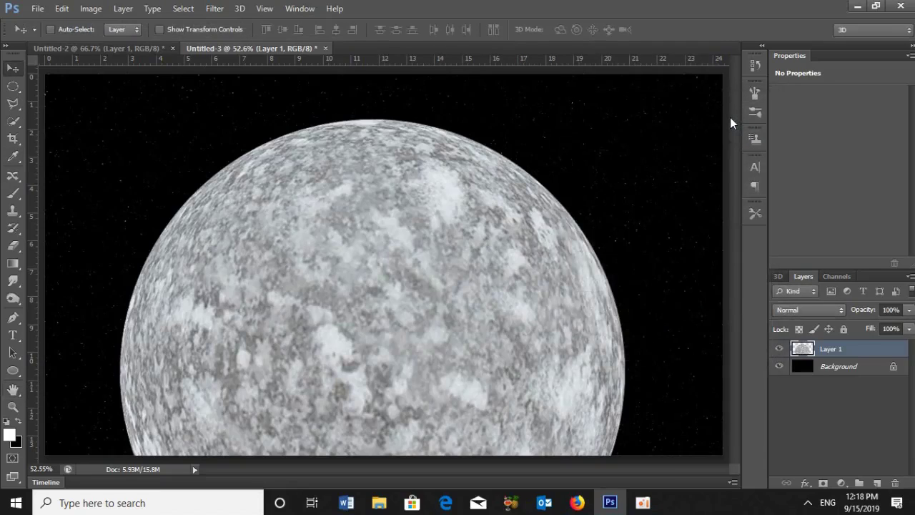
pyautogui.click(841, 483)
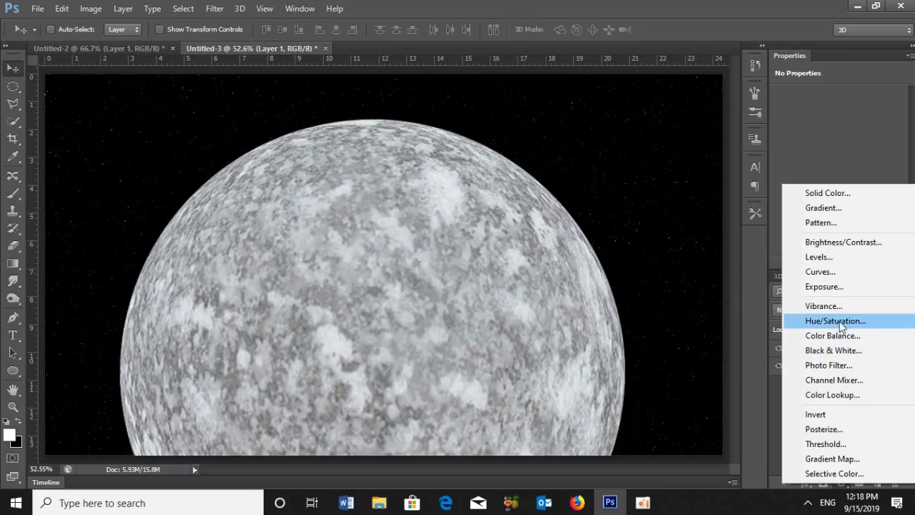
# Add a colorized Hue/Saturation layer with Hue 235, Saturation 25, then select Layer 1
pyautogui.click(842, 326)
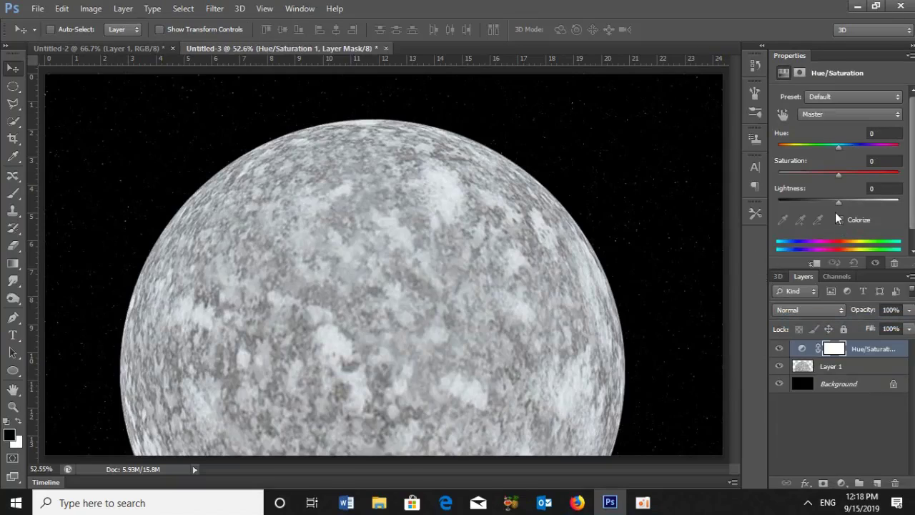
pyautogui.click(842, 222)
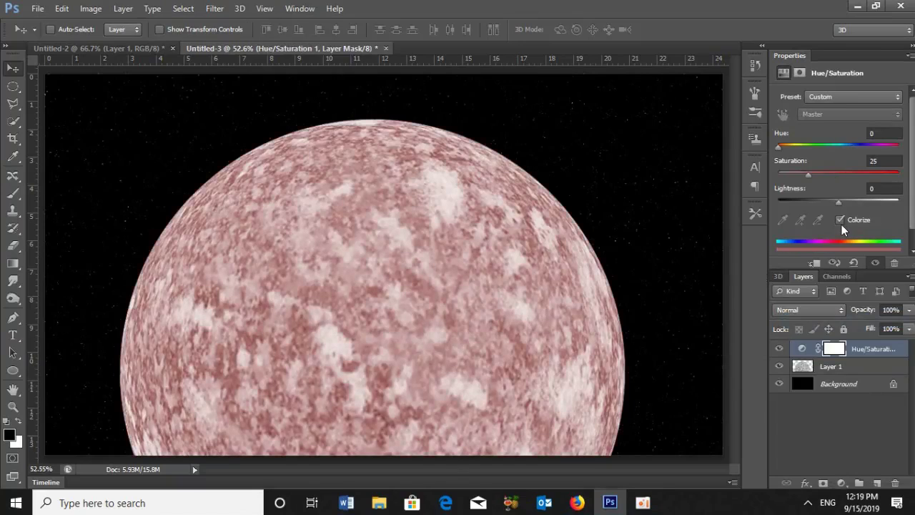
pyautogui.click(887, 133)
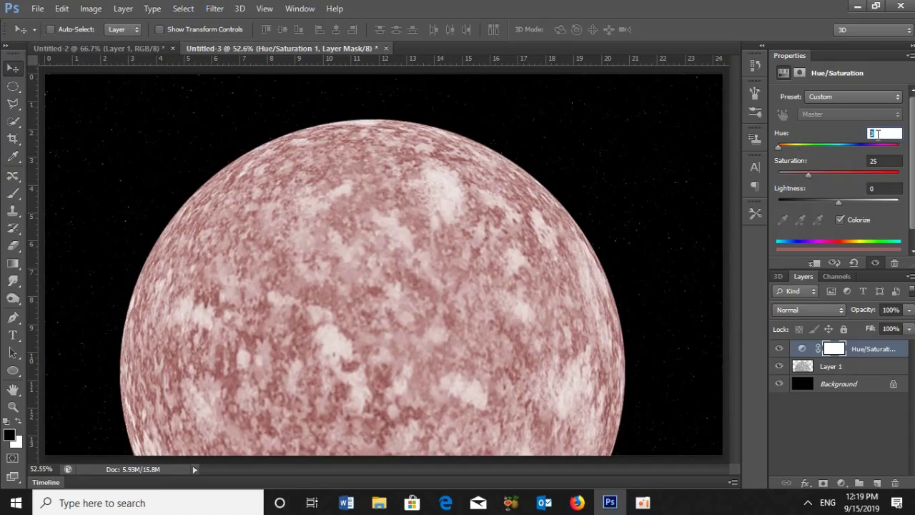
pyautogui.write('235')
pyautogui.click(831, 368)
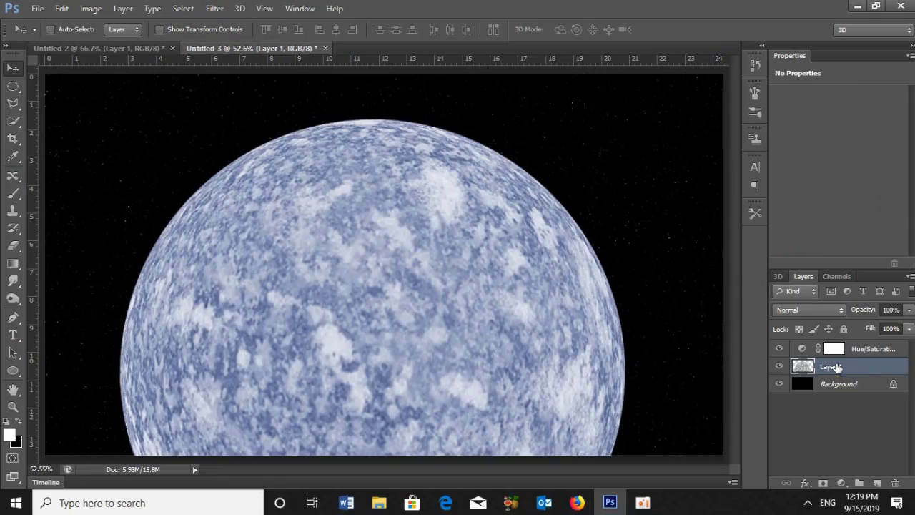
# Give Layer 1 an Outer Glow at 60% opacity and 35 px size
pyautogui.doubleClick(836, 366)
pyautogui.press('Return')
pyautogui.doubleClick(873, 369)
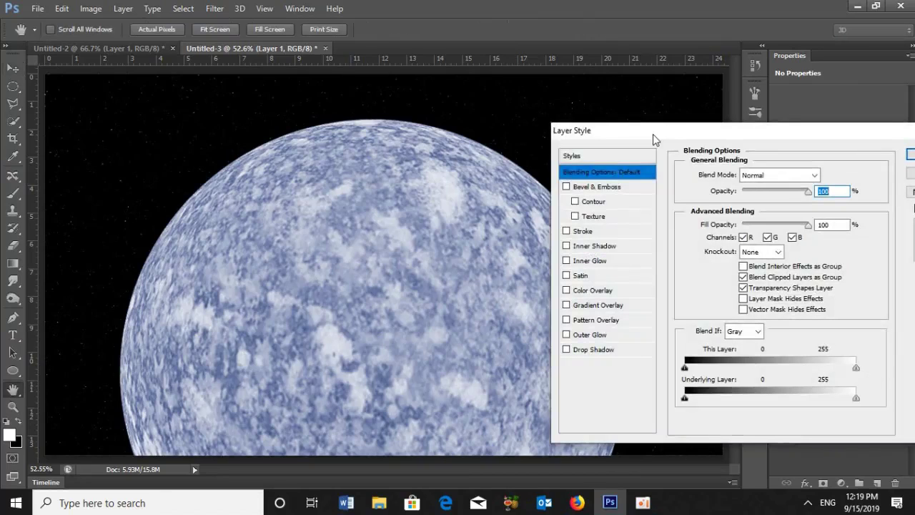
pyautogui.moveTo(653, 138); pyautogui.dragTo(688, 120)
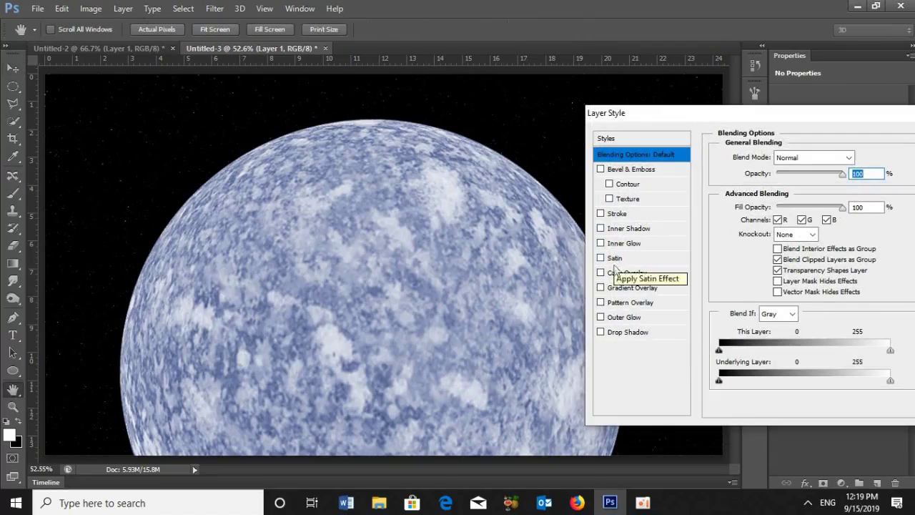
pyautogui.click(620, 316)
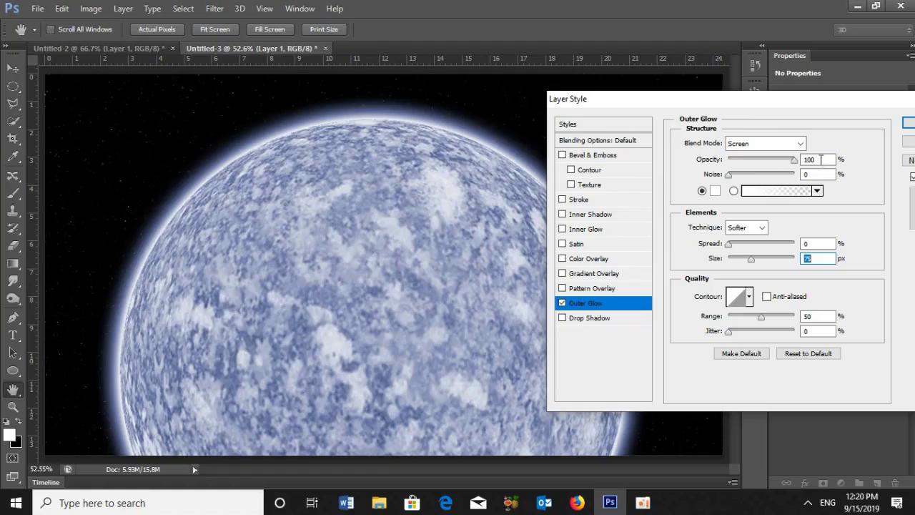
pyautogui.click(825, 160)
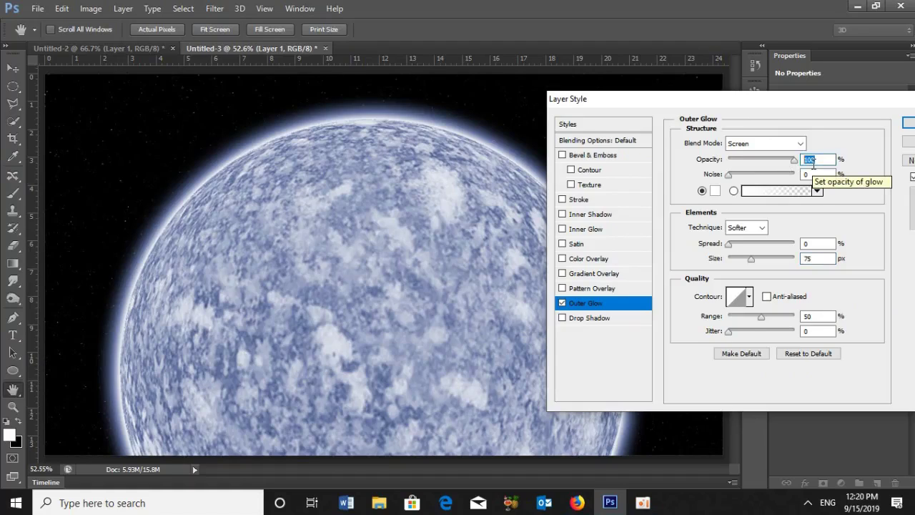
pyautogui.write('60')
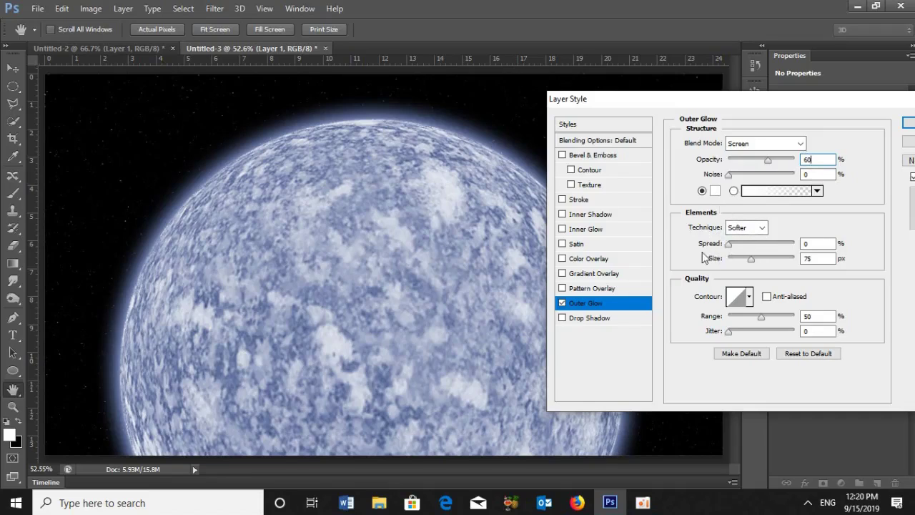
pyautogui.doubleClick(806, 262)
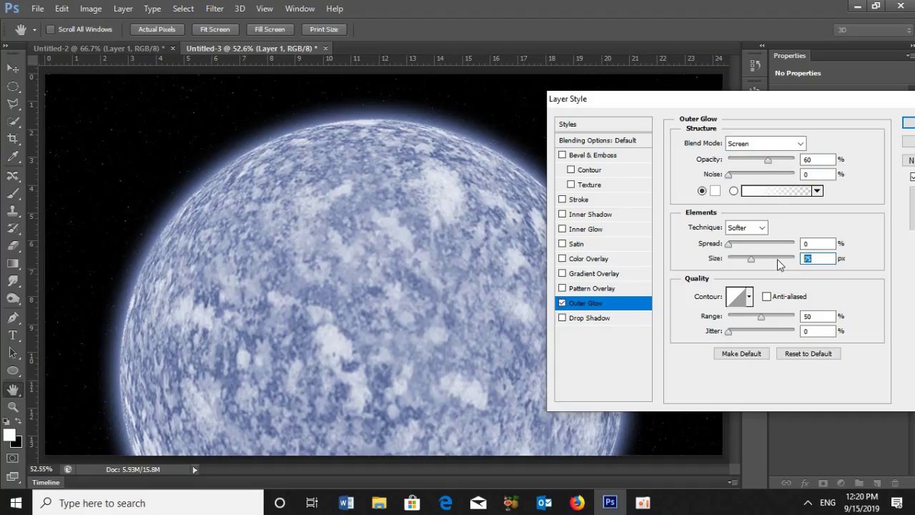
pyautogui.write('35')
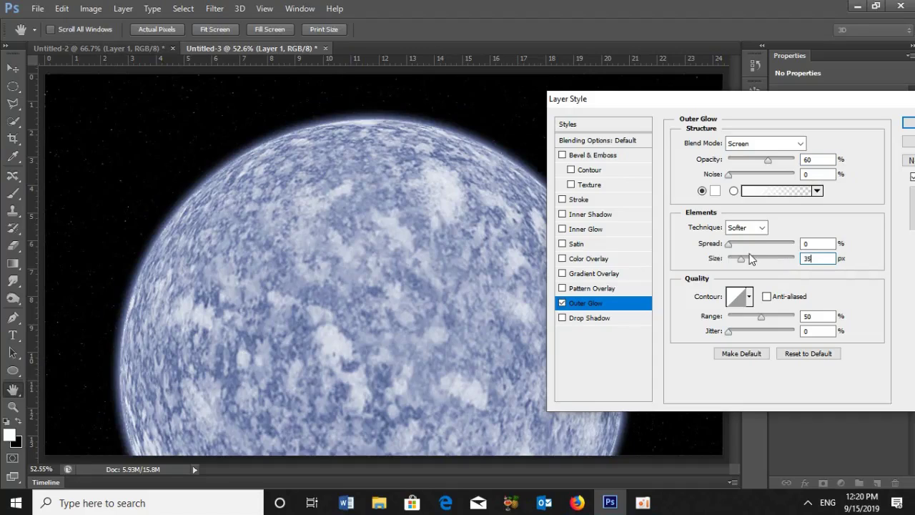
pyautogui.click(585, 227)
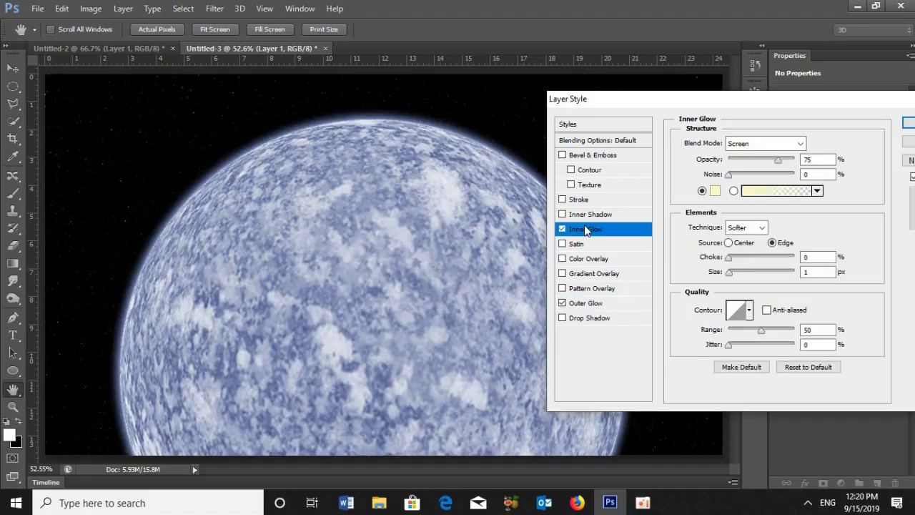
# Set the Inner Glow to white, 100% opacity and 75 px size, and apply both glows
pyautogui.click(715, 191)
pyautogui.click(473, 252)
pyautogui.click(474, 245)
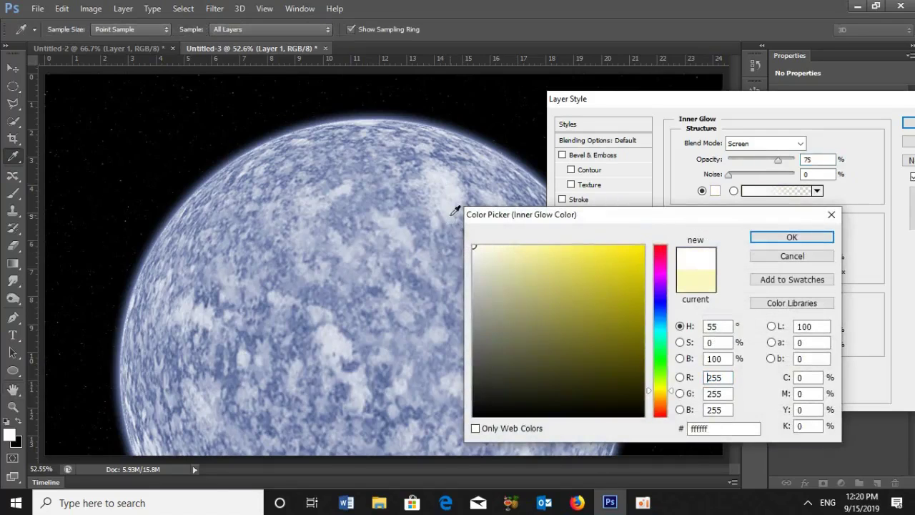
pyautogui.click(780, 238)
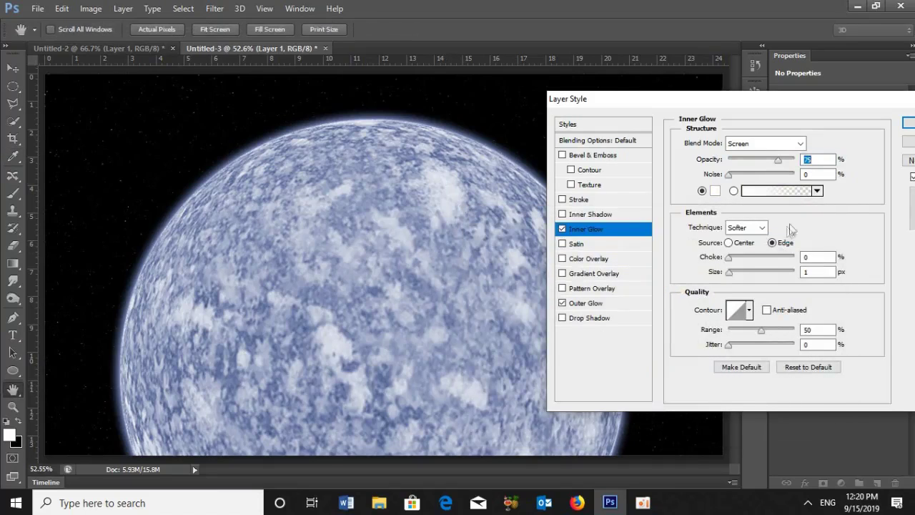
pyautogui.moveTo(799, 163); pyautogui.dragTo(814, 159)
pyautogui.press('Tab')
pyautogui.press('Tab')
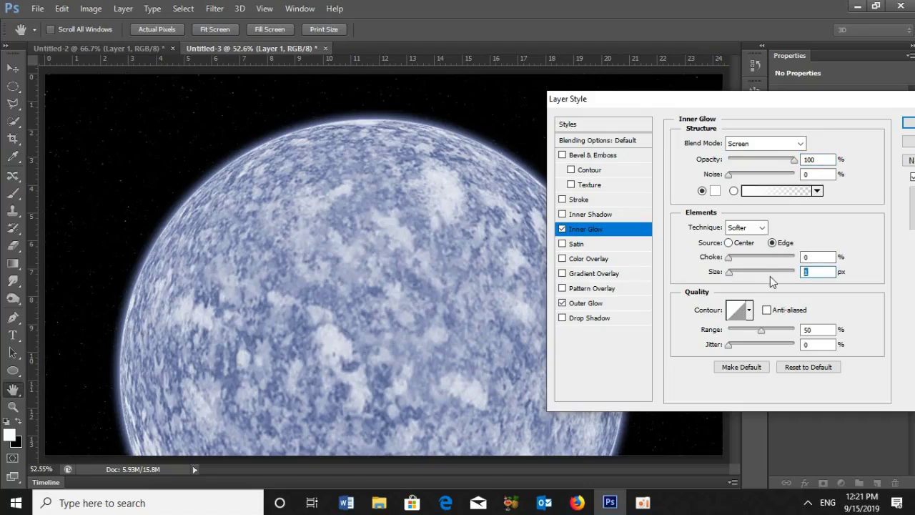
pyautogui.write('75')
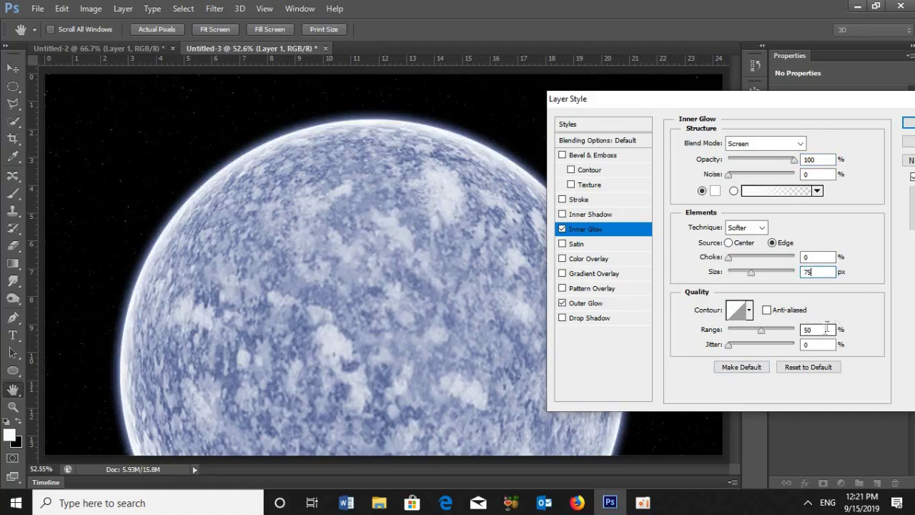
pyautogui.click(908, 123)
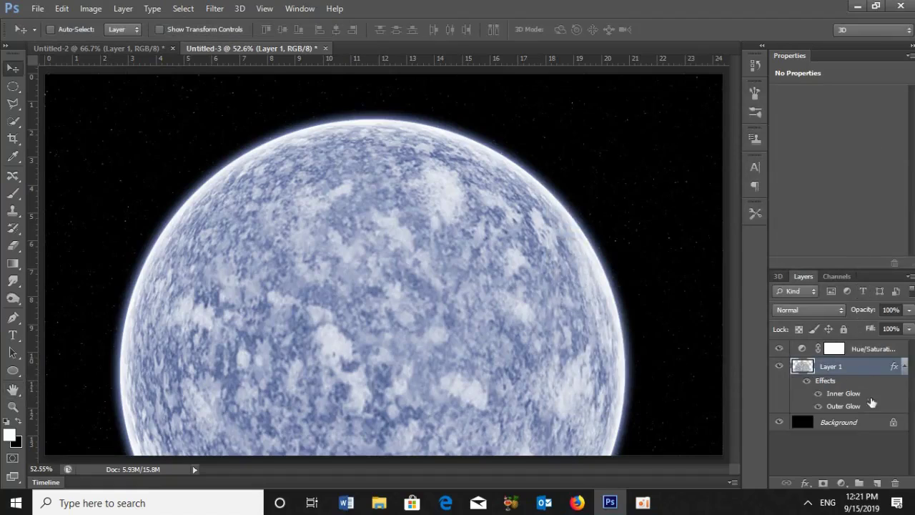
# Load the planet's selection and paint its top with a soft 800 px white brush
pyautogui.keyDown('ctrl'); pyautogui.click(806, 368); pyautogui.keyUp('ctrl')
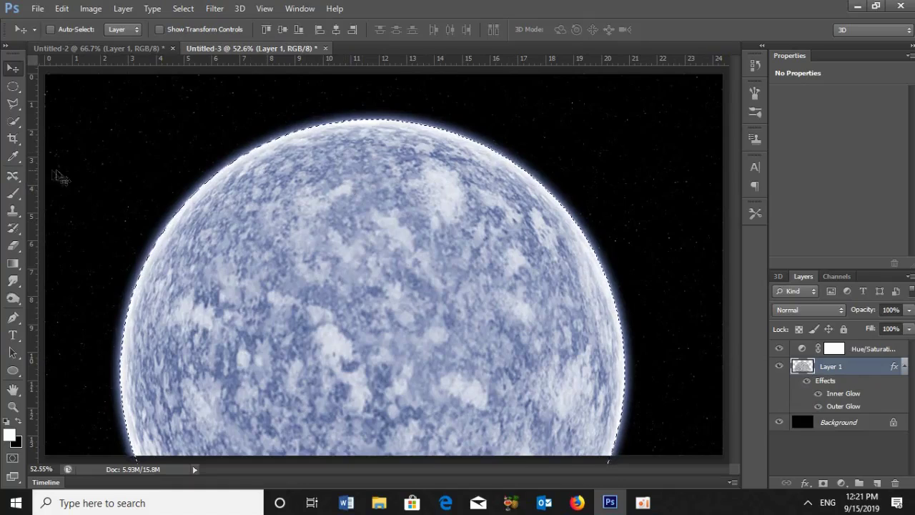
pyautogui.click(15, 193)
pyautogui.click(68, 29)
pyautogui.doubleClick(129, 55)
pyautogui.write('800')
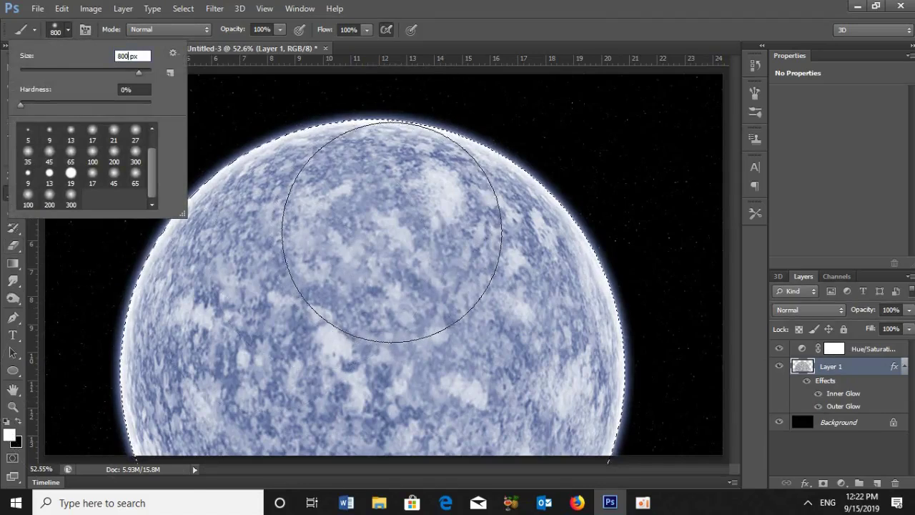
pyautogui.click(442, 93)
pyautogui.moveTo(439, 92); pyautogui.dragTo(429, 92)
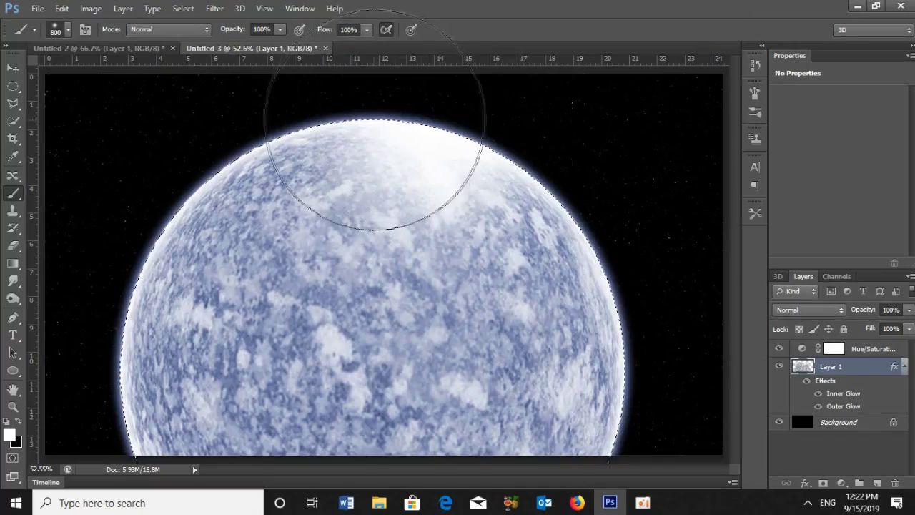
pyautogui.click(361, 112)
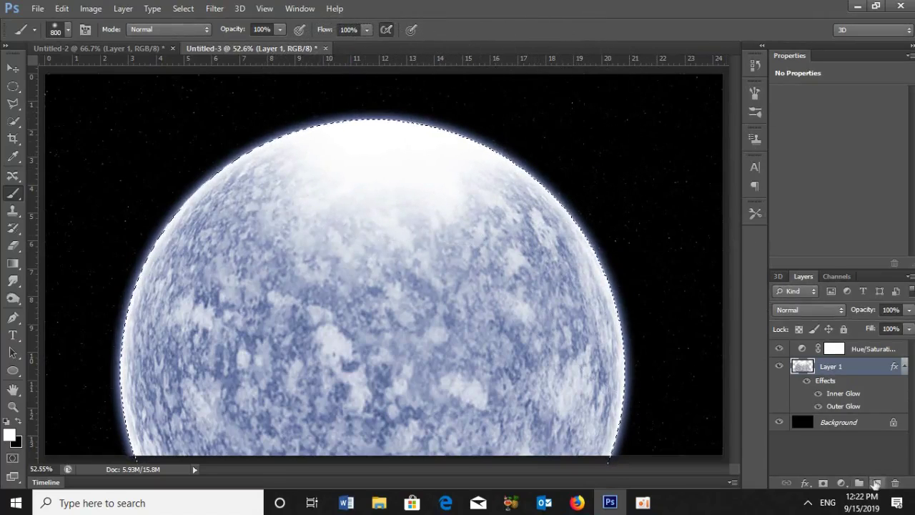
# On a new Layer 2, feather the planet selection 50 px and fill it black
pyautogui.click(876, 484)
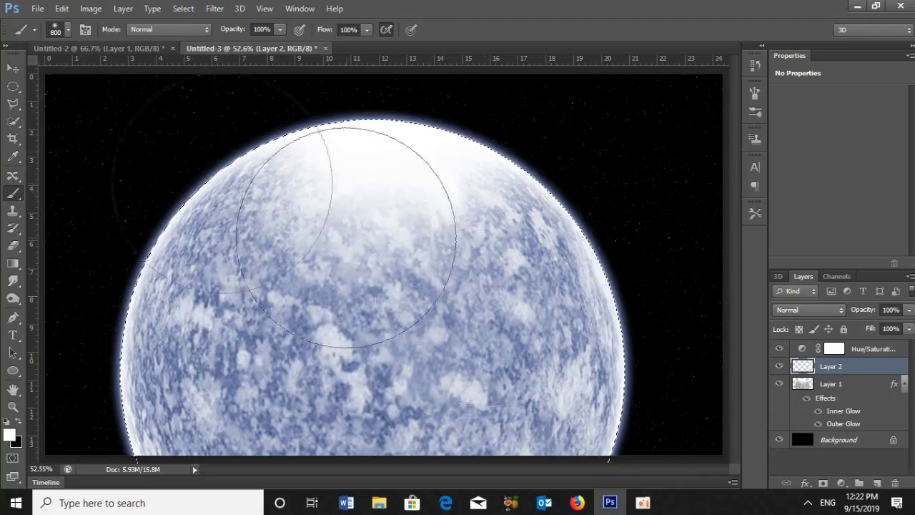
pyautogui.click(182, 9)
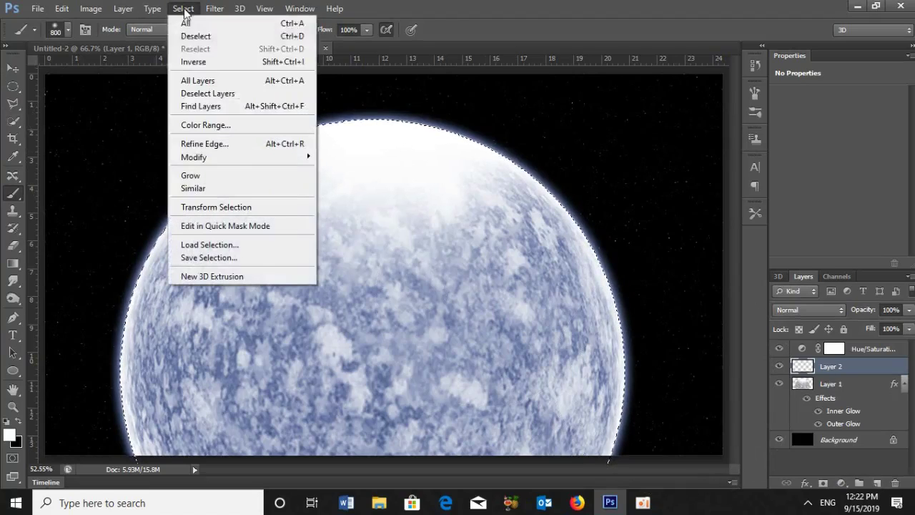
pyautogui.moveTo(195, 157)
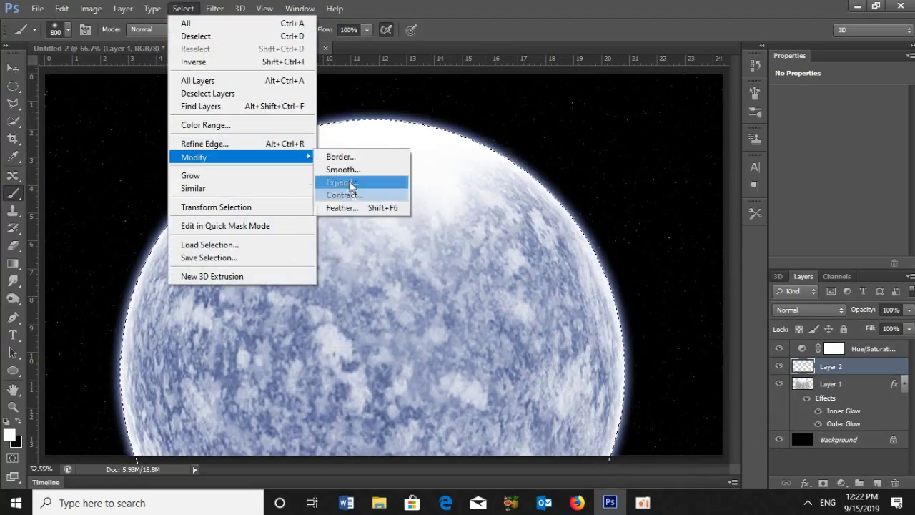
pyautogui.click(351, 207)
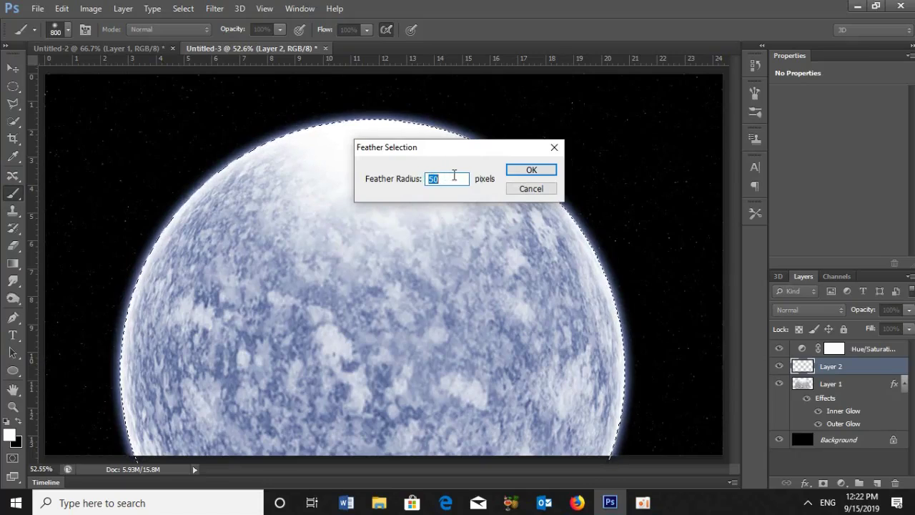
pyautogui.click(523, 173)
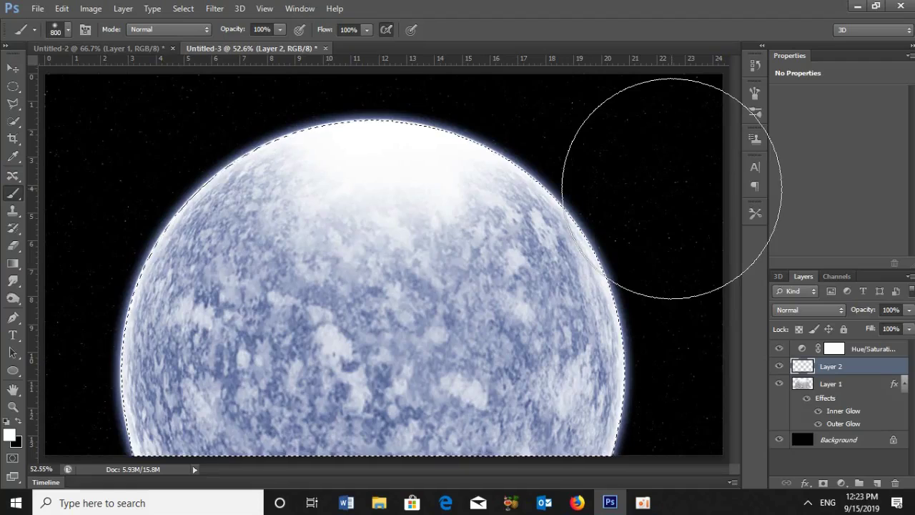
pyautogui.hotkey('ctrl', 'BackSpace')
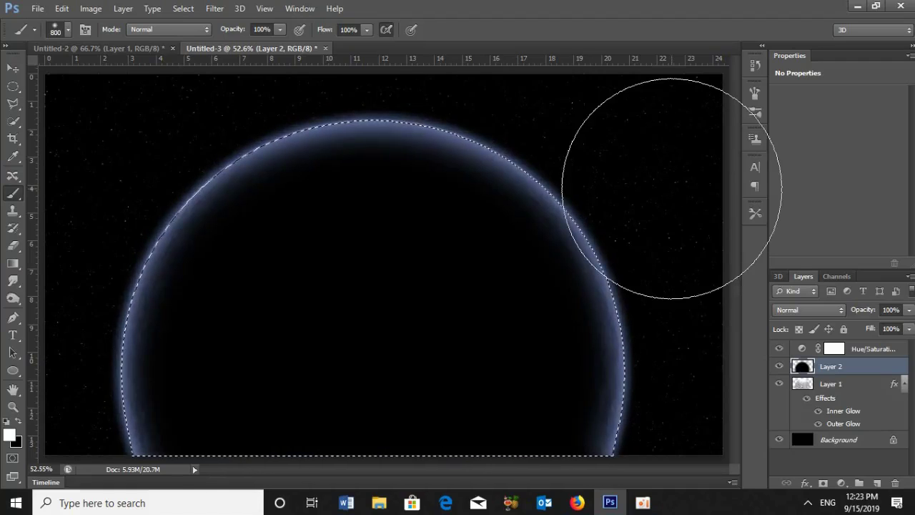
pyautogui.hotkey('ctrl', 'd')
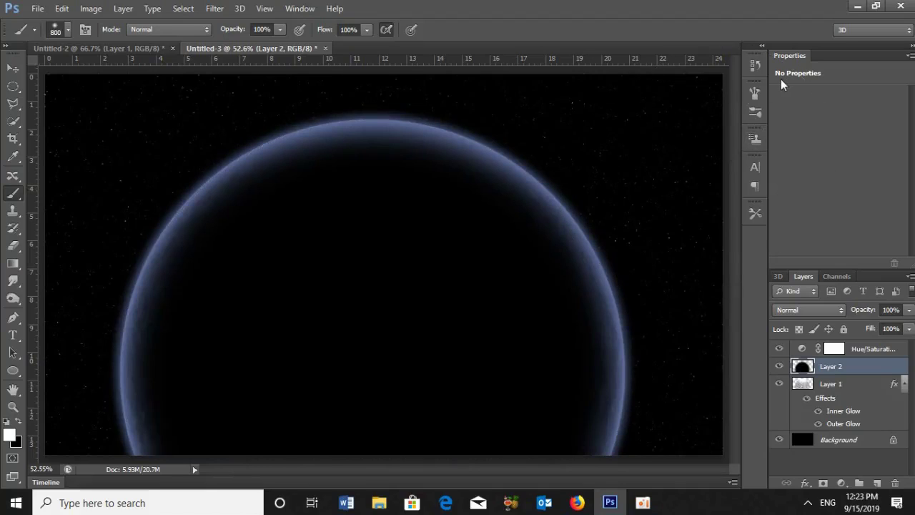
pyautogui.press('z')
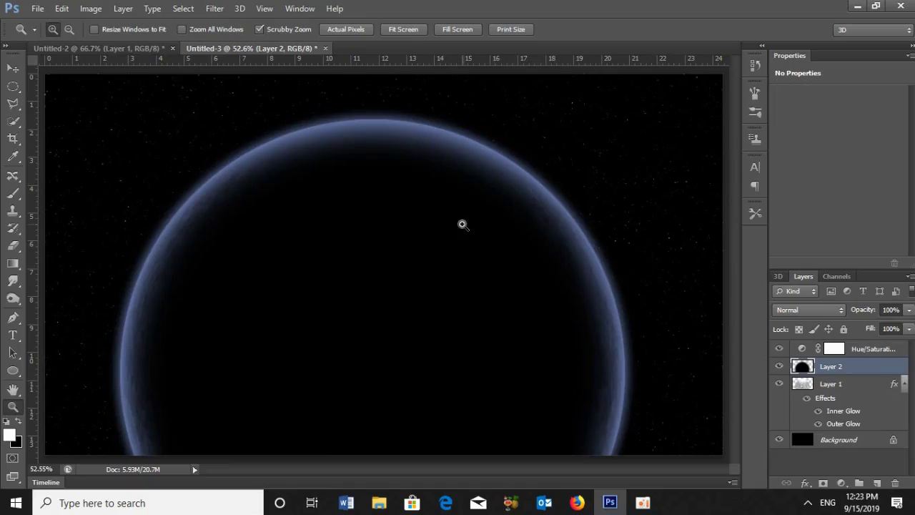
# Move Layer 2's black shadow about 1.26 cm down to reveal a lit crescent
pyautogui.keyDown('alt'); pyautogui.click(453, 233); pyautogui.keyUp('alt')
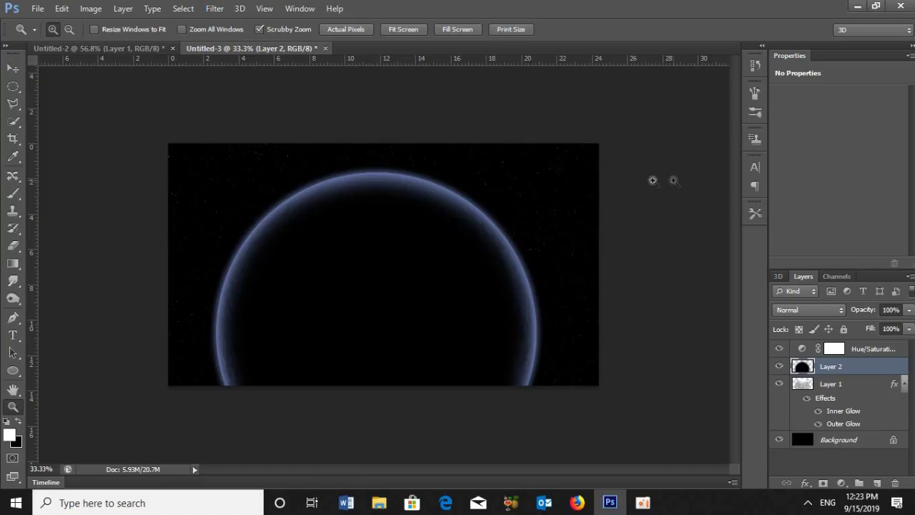
pyautogui.click(13, 69)
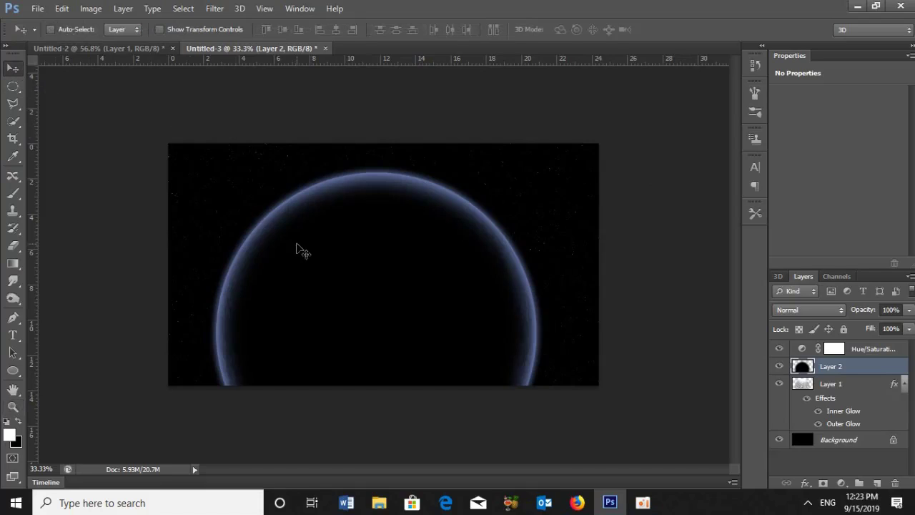
pyautogui.moveTo(361, 258); pyautogui.dragTo(361, 277)
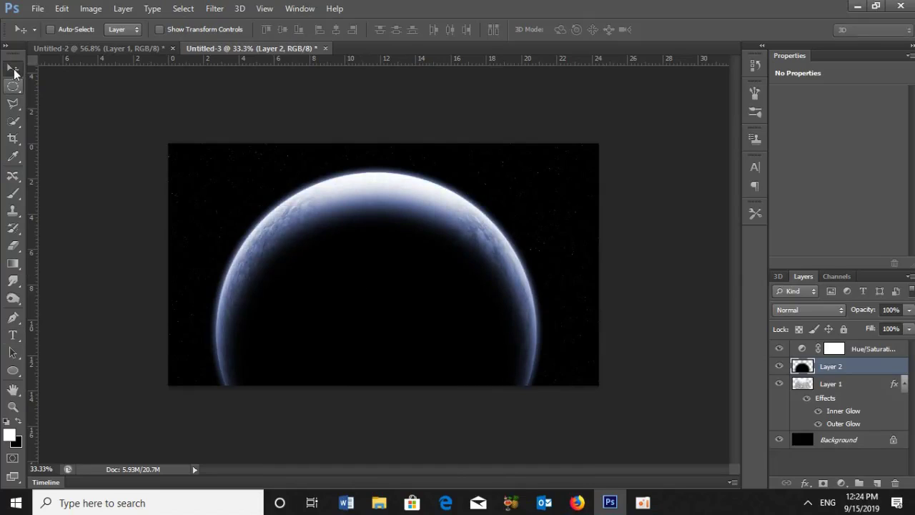
# Scale Layer 2's shadow up to about 134% while nudging it lower, then commit
pyautogui.hotkey('ctrl', 't')
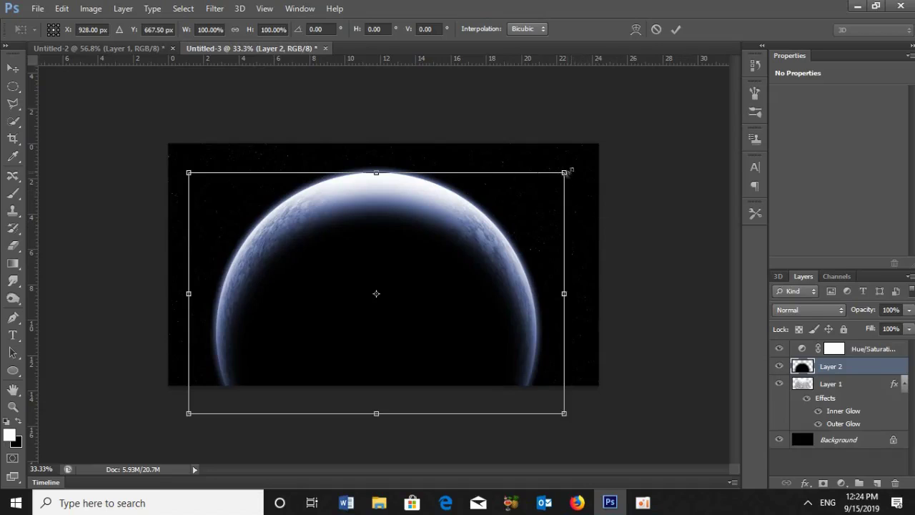
pyautogui.moveTo(568, 169); pyautogui.dragTo(588, 153)
pyautogui.moveTo(398, 235); pyautogui.dragTo(398, 249)
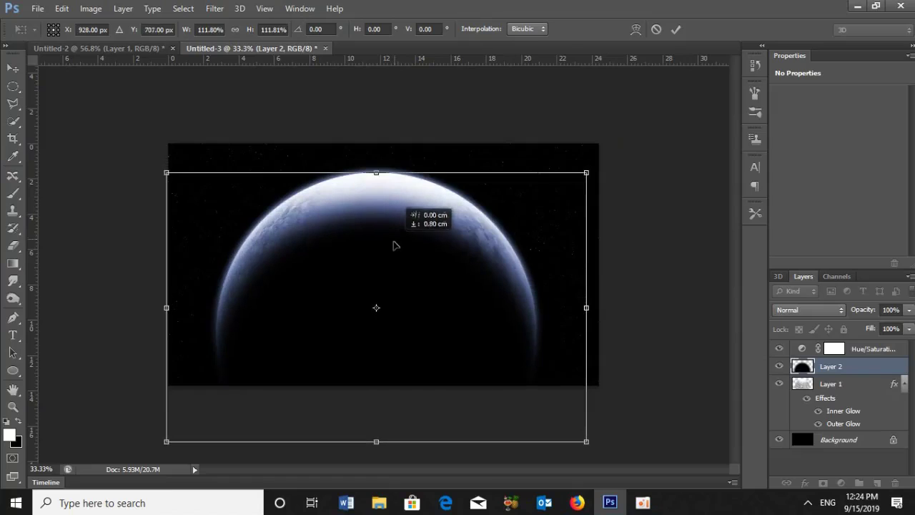
pyautogui.moveTo(587, 172)
pyautogui.mouseDown()
pyautogui.moveTo(620, 145)
pyautogui.moveTo(614, 156)
pyautogui.mouseUp()
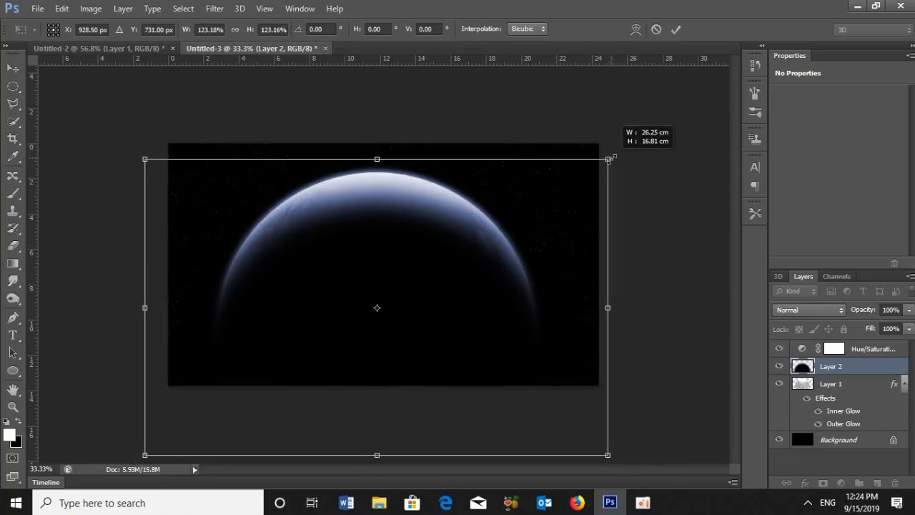
pyautogui.moveTo(407, 245); pyautogui.dragTo(407, 259)
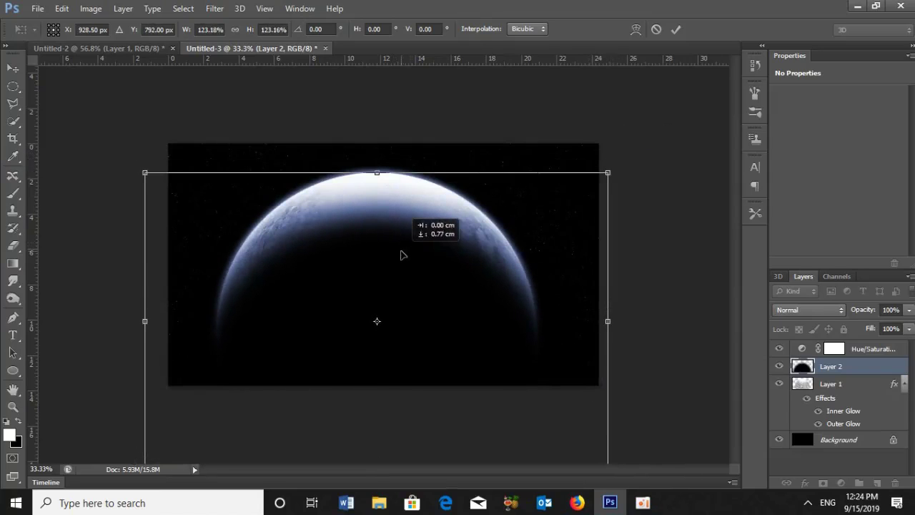
pyautogui.moveTo(608, 173); pyautogui.dragTo(627, 160)
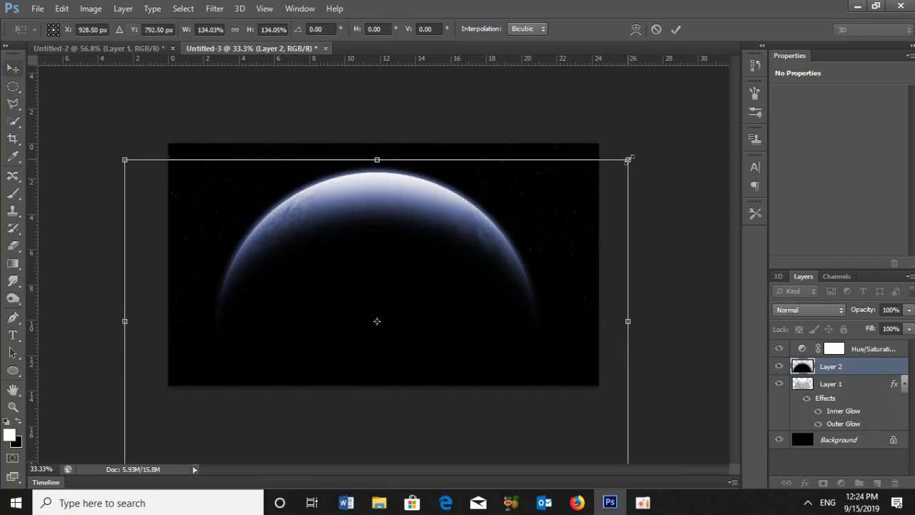
pyautogui.press('Return')
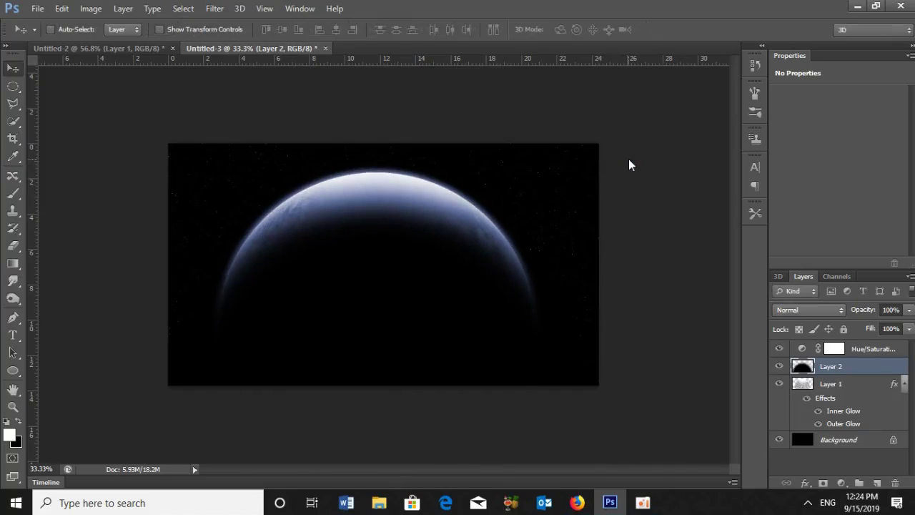
pyautogui.hotkey('ctrl', '0')
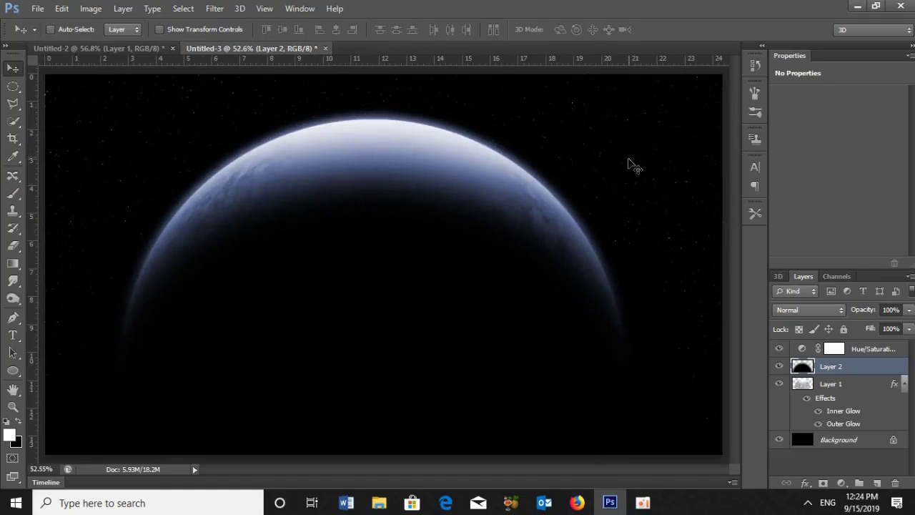
# On a new layer above Background, paint one soft 1100 px, 0% hardness white glow above the planet
pyautogui.click(833, 441)
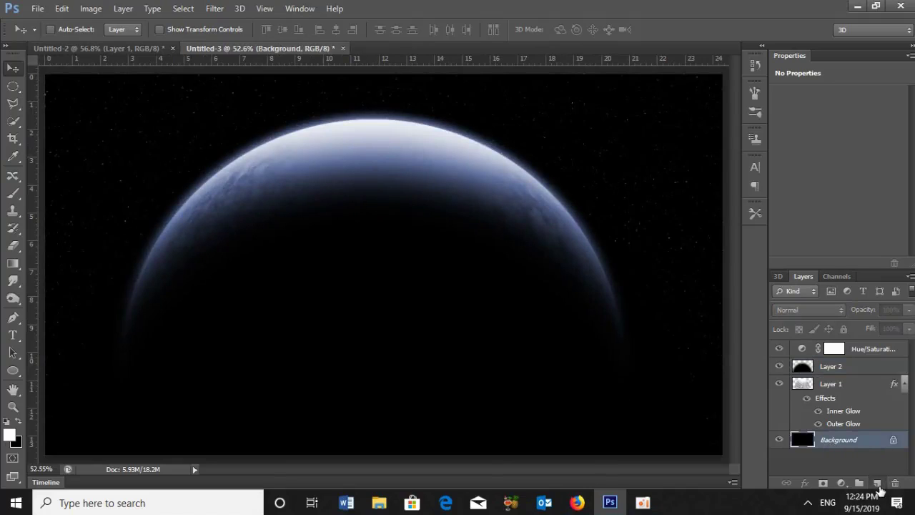
pyautogui.click(878, 484)
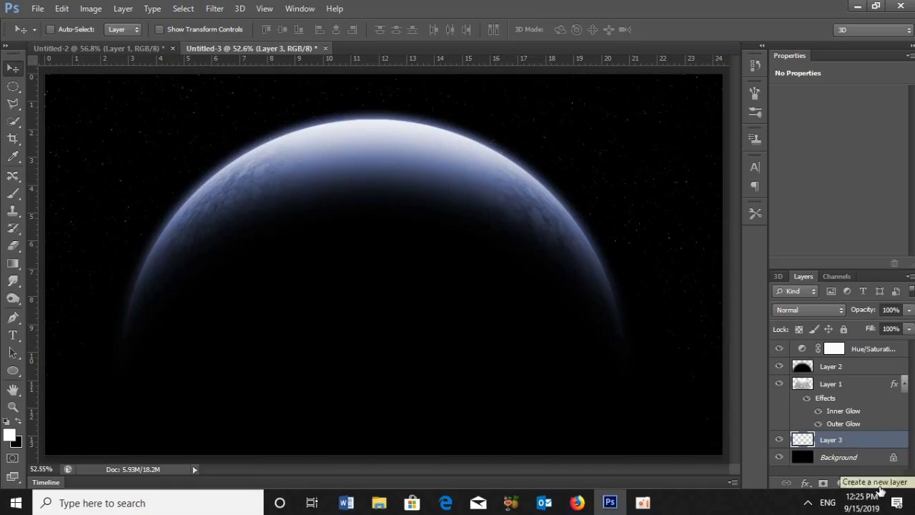
pyautogui.click(12, 195)
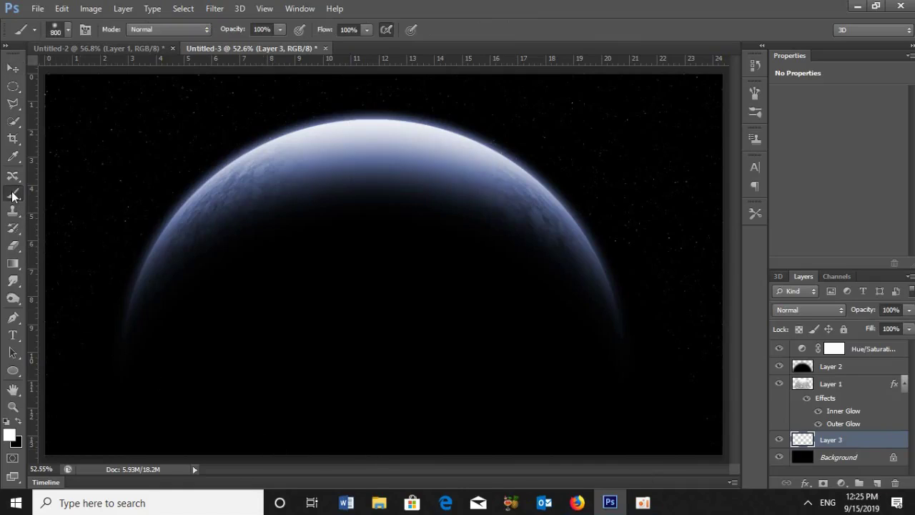
pyautogui.click(69, 30)
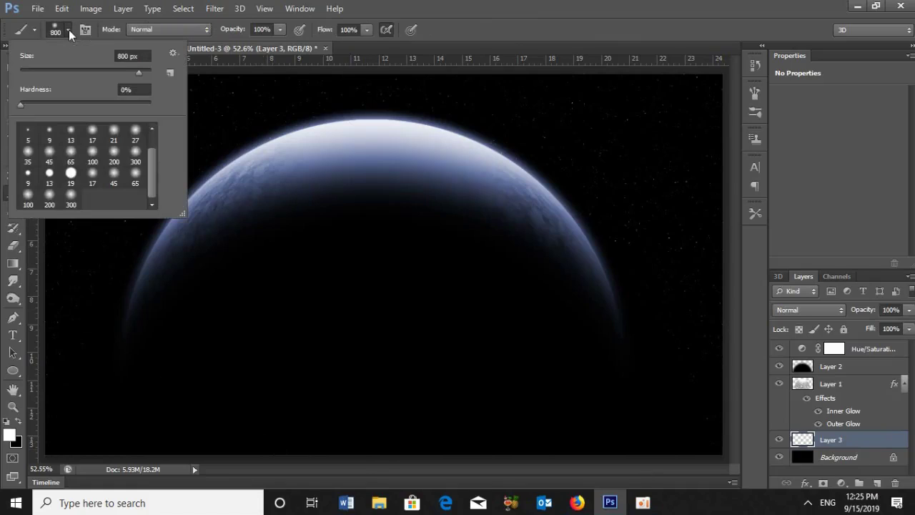
pyautogui.click(133, 56)
pyautogui.write('1100')
pyautogui.click(462, 39)
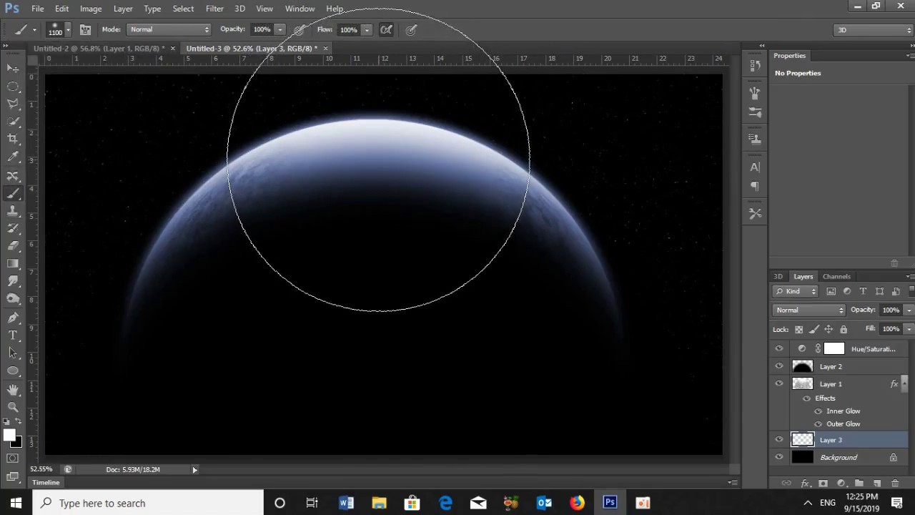
pyautogui.click(379, 159)
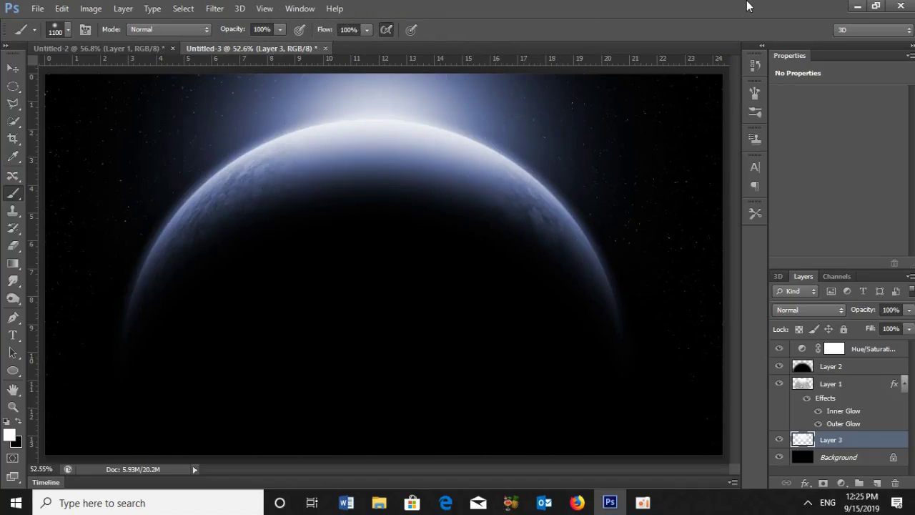
pyautogui.click(851, 349)
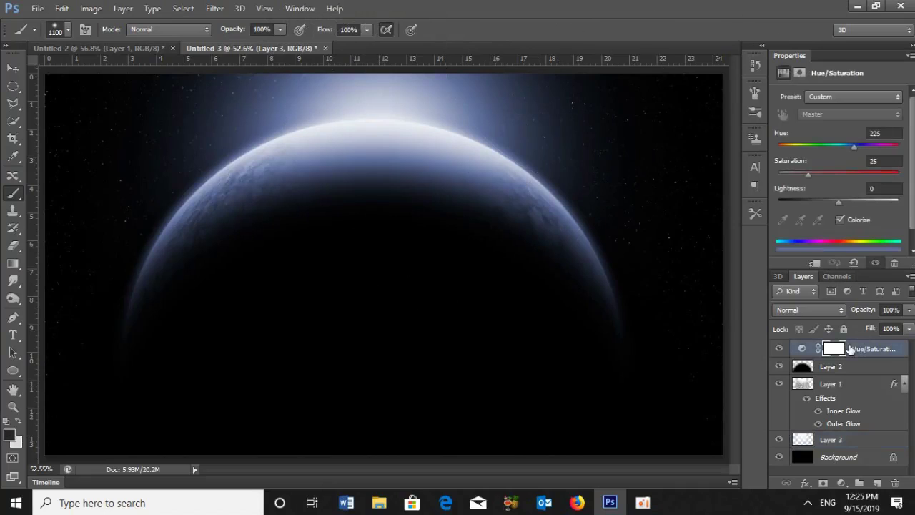
# Stamp all visible layers into a new Layer 4 at the top of the stack
pyautogui.press('d')
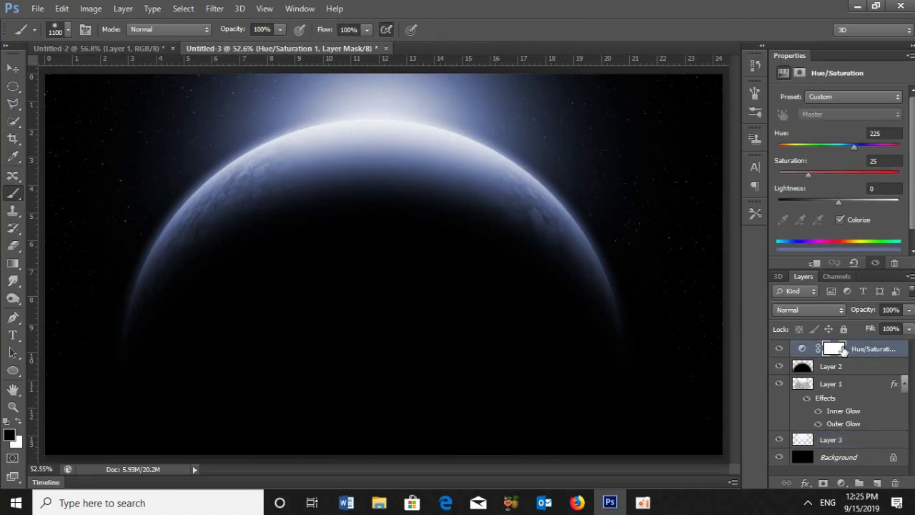
pyautogui.moveTo(844, 349); pyautogui.dragTo(846, 353)
pyautogui.hotkey('ctrl', 'alt', 'shift', 'e')
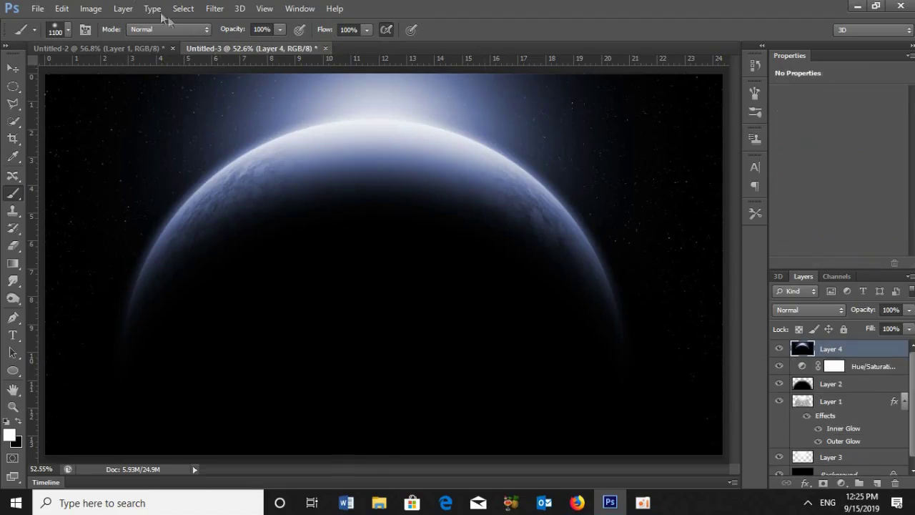
pyautogui.click(212, 8)
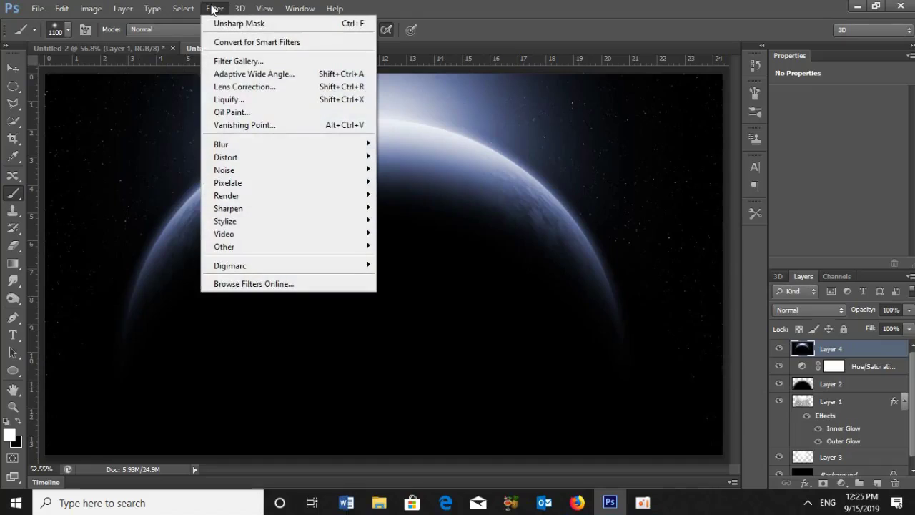
pyautogui.moveTo(226, 196)
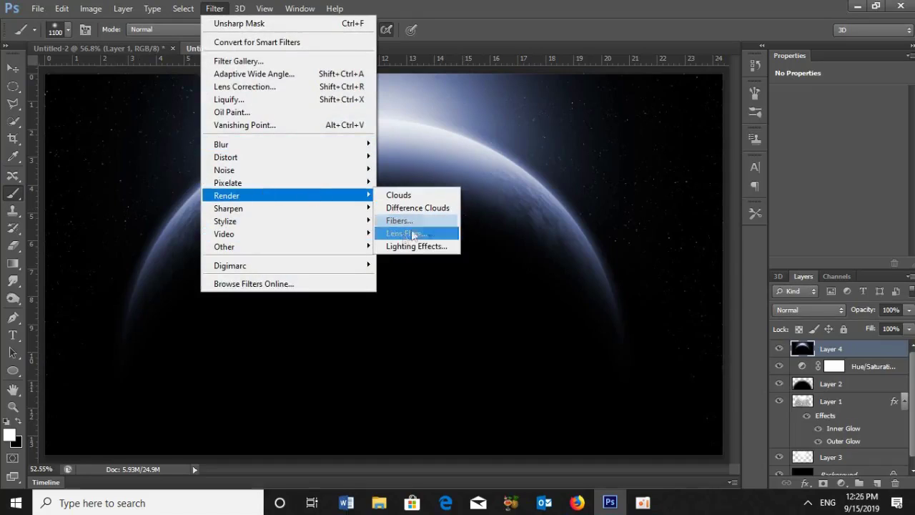
# Centre a Lens Flare (100% brightness, 50-300mm Zoom) on the planet's top edge
pyautogui.click(399, 233)
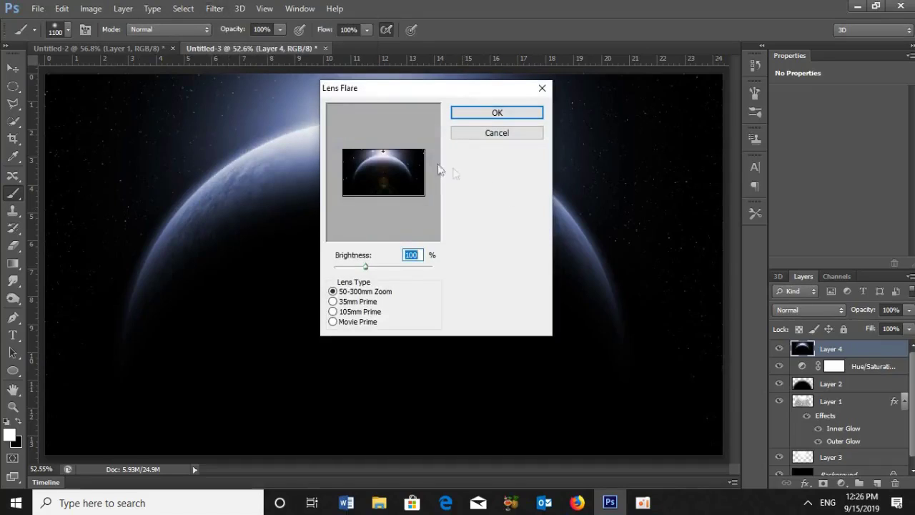
pyautogui.click(383, 154)
pyautogui.moveTo(384, 155); pyautogui.dragTo(387, 157)
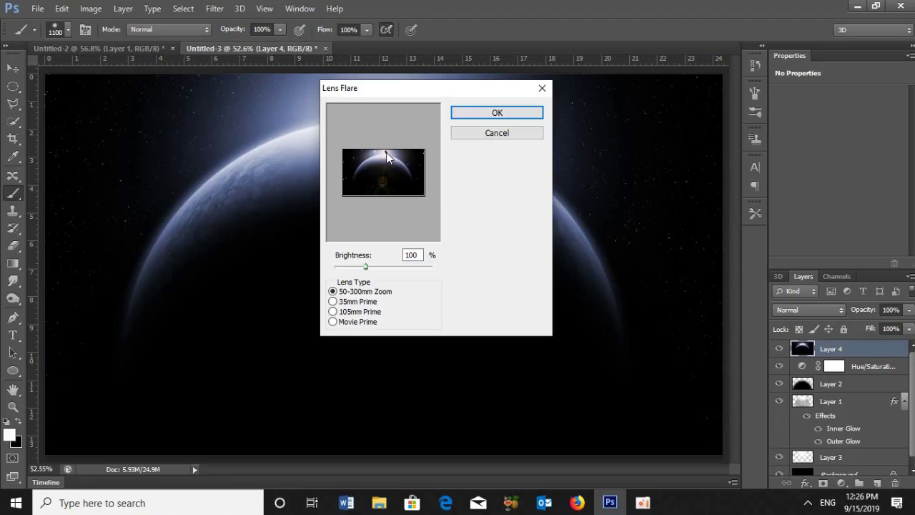
pyautogui.moveTo(386, 153); pyautogui.dragTo(385, 152)
# Apply the lens flare to Layer 4
pyautogui.click(493, 114)
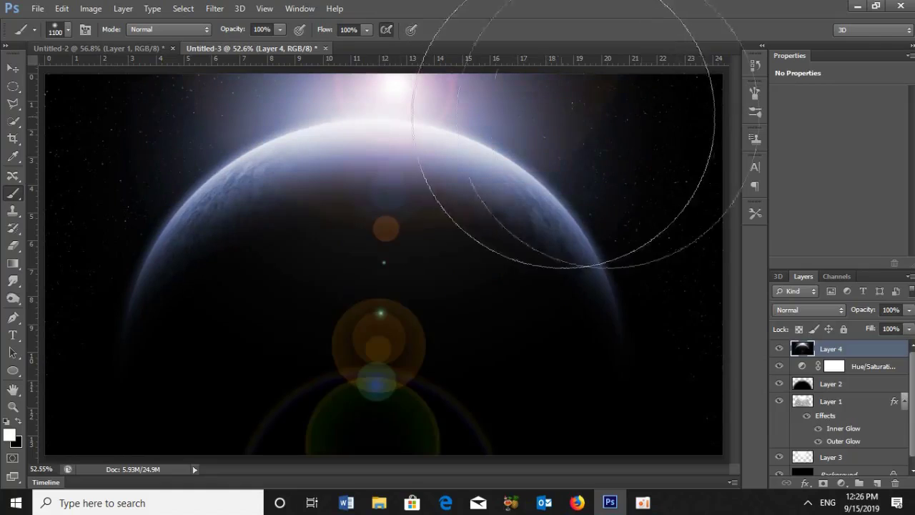